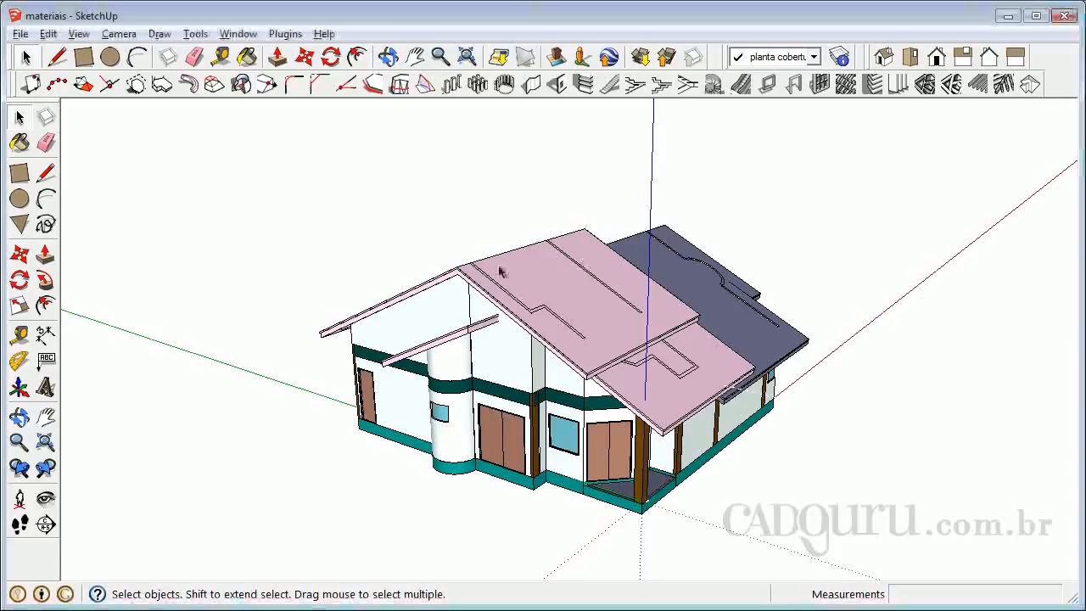
Step: Draw a rectangle about 1.68 m by 6.15 m on the ground beside the house
left_click(19, 417)
left_click_drag(497, 349, 593, 356)
left_click_drag(801, 327, 599, 417)
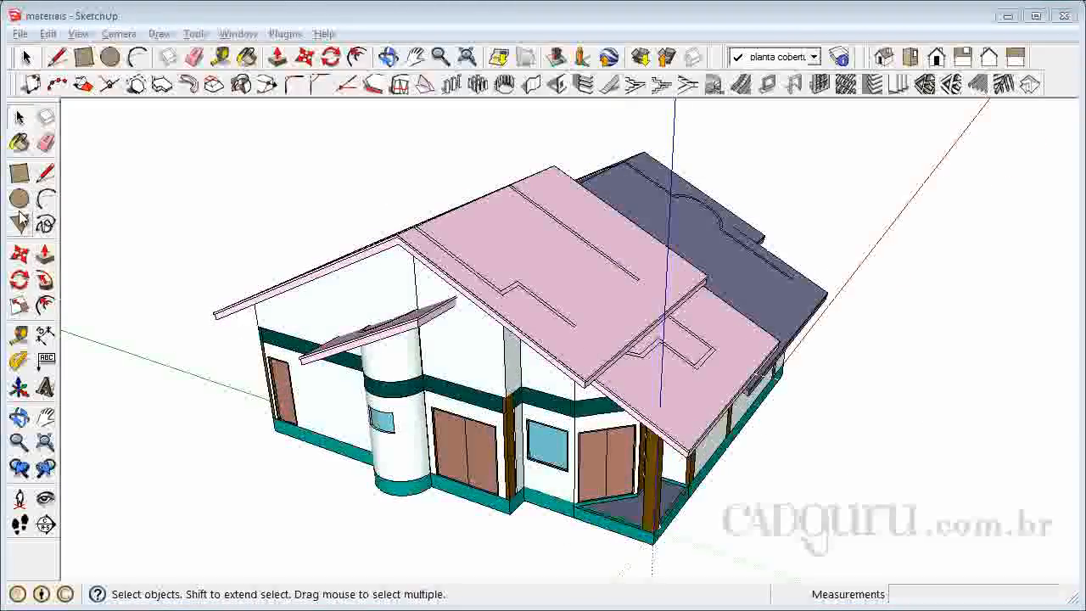
left_click(20, 173)
left_click(132, 443)
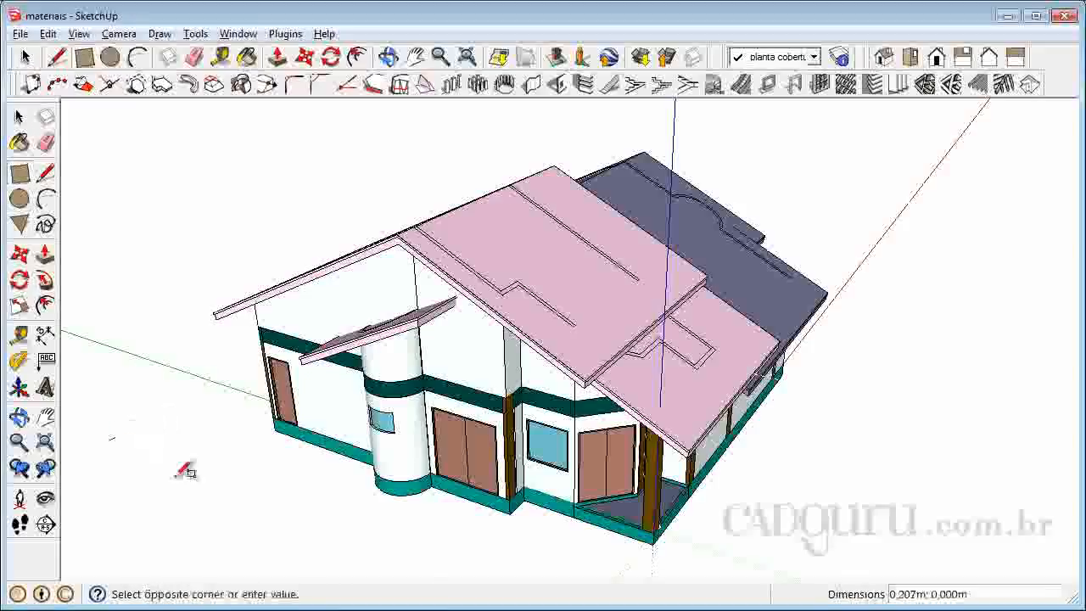
left_click(213, 538)
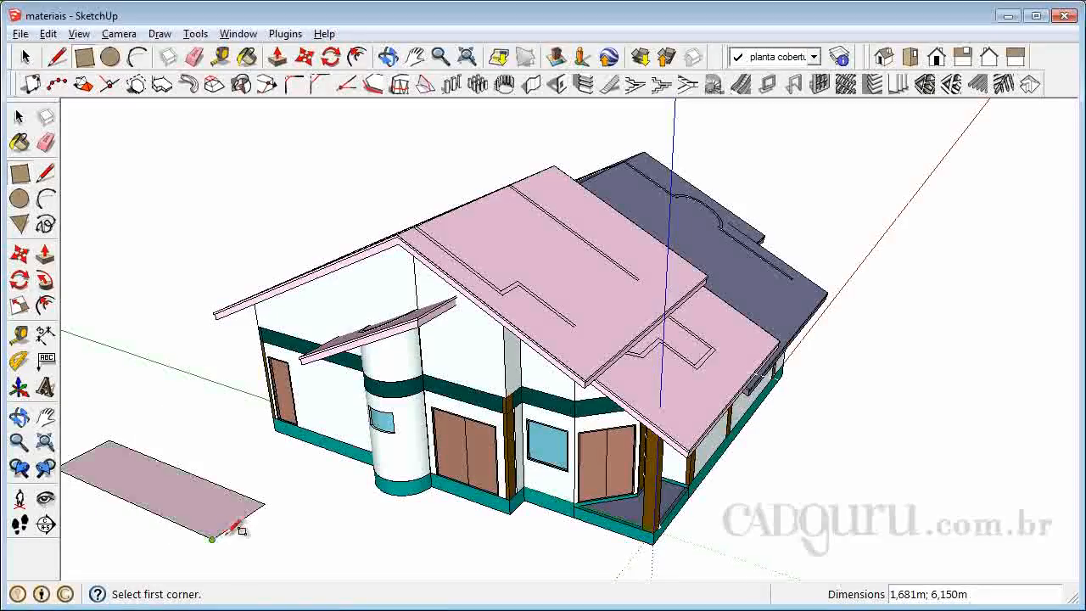
Step: Paint the ground rectangle with the Instant Roof Mission material to load it into the model
left_click(19, 141)
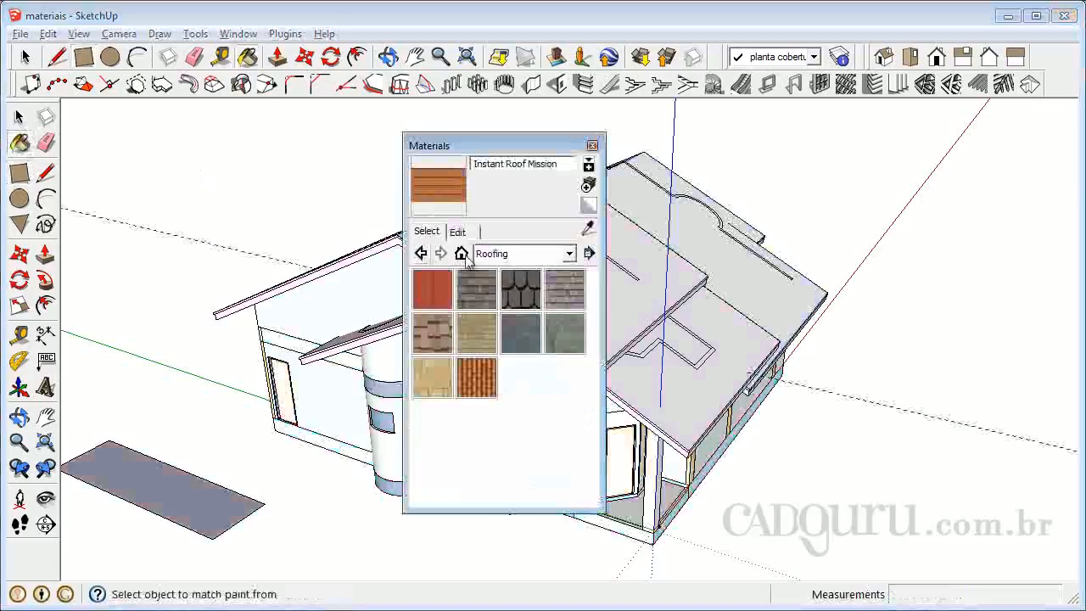
left_click(196, 487)
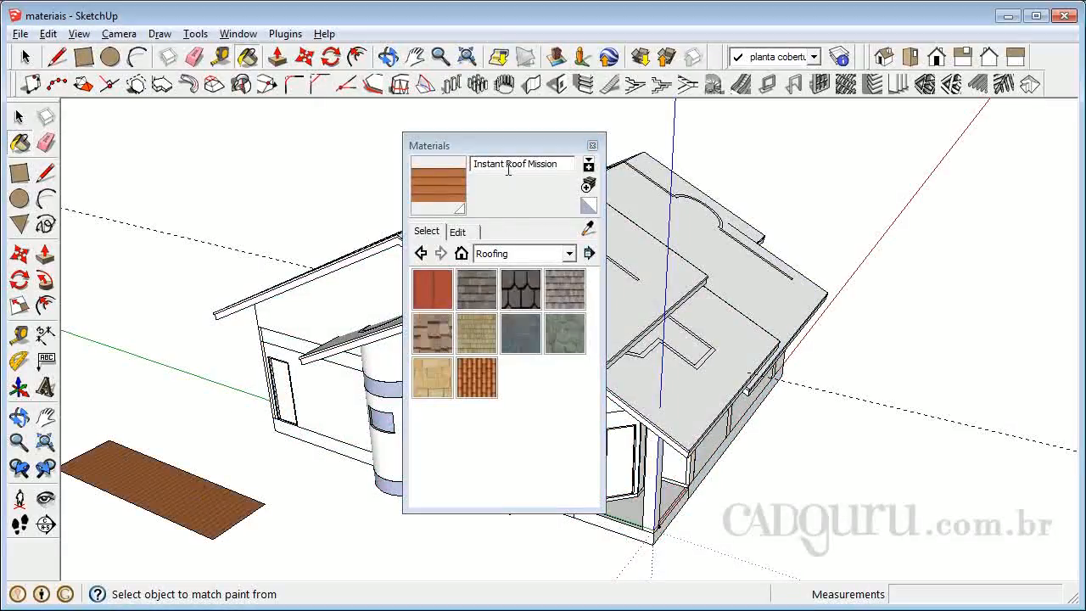
left_click(592, 146)
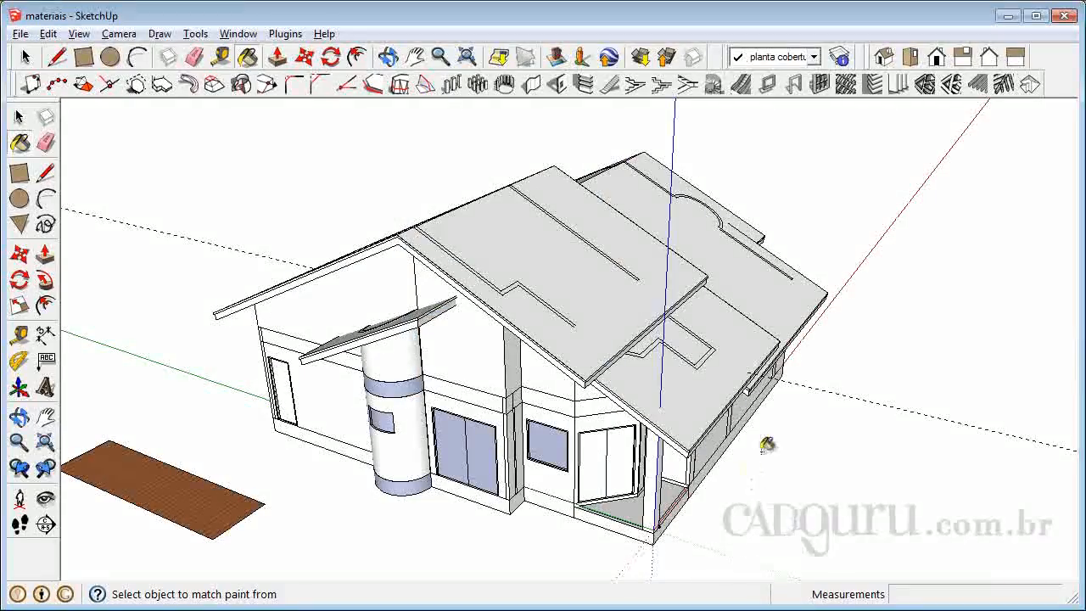
Step: Try to run Instant Roof's Aplicar telha com material roof detail on the unopened rear roof group
left_click(19, 416)
left_click_drag(303, 405, 238, 355)
left_click_drag(305, 353, 563, 455)
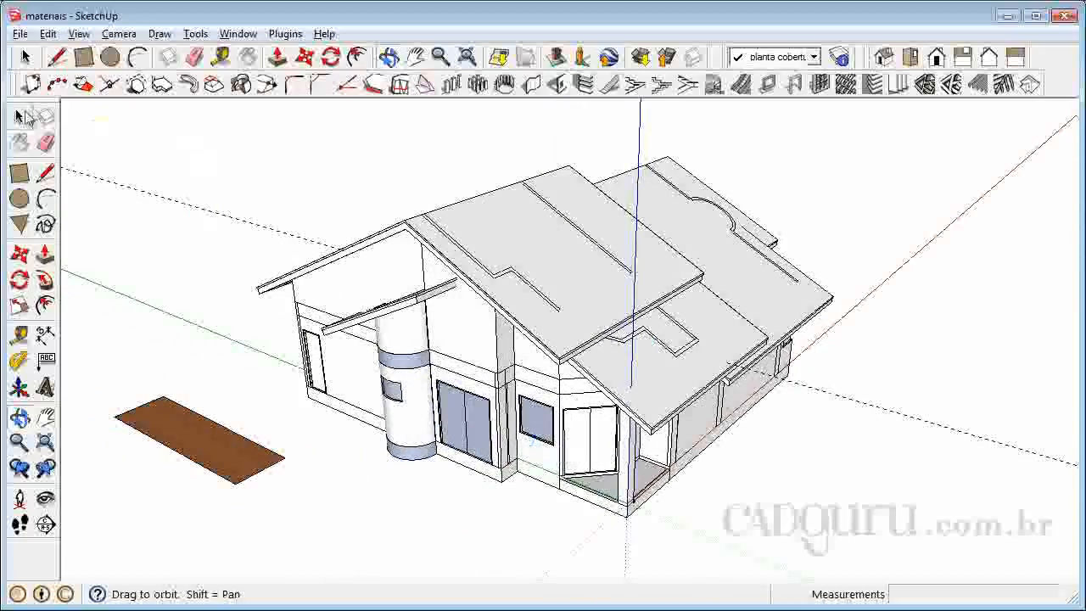
left_click(20, 116)
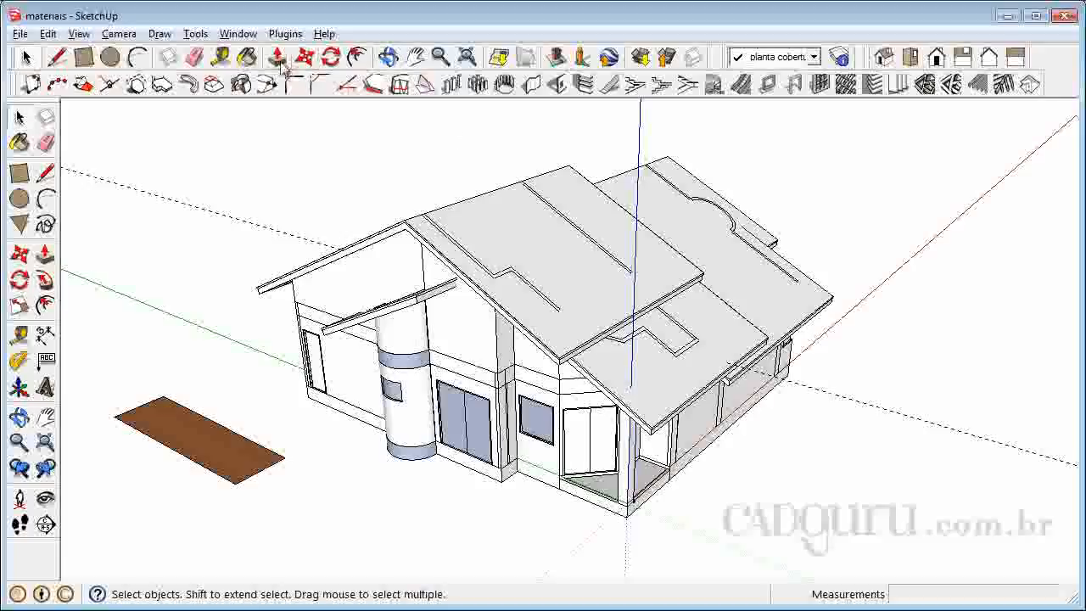
left_click(512, 241)
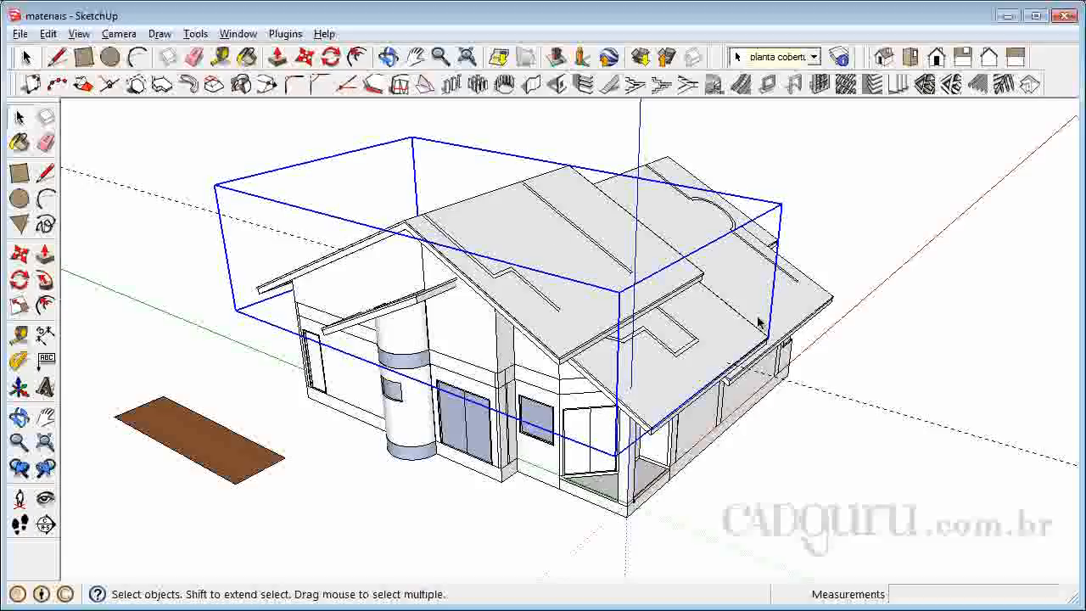
left_click(783, 291)
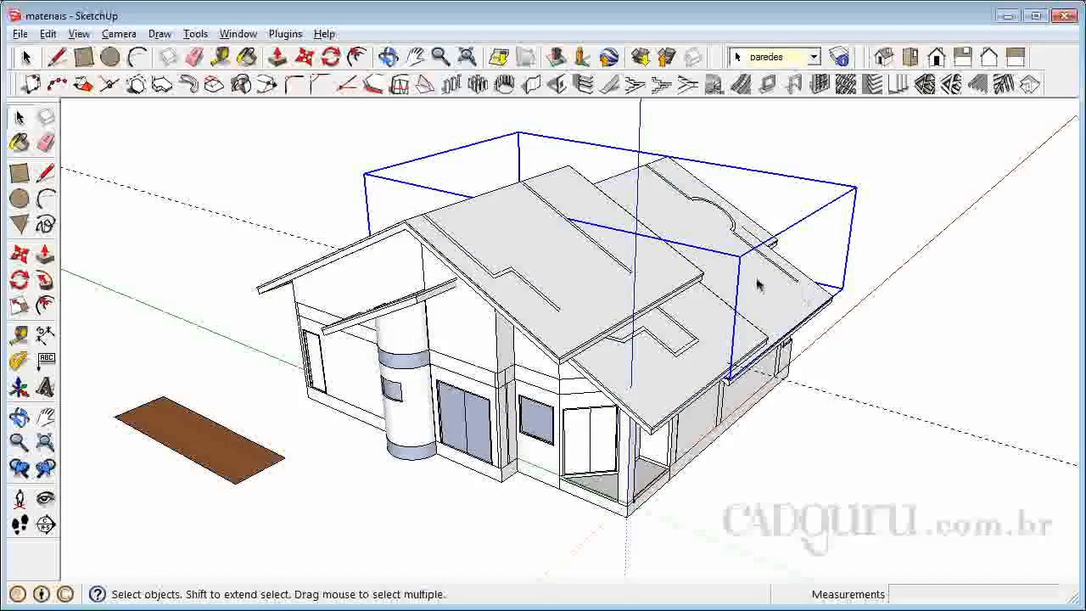
left_click(280, 36)
mouse_move(356, 79)
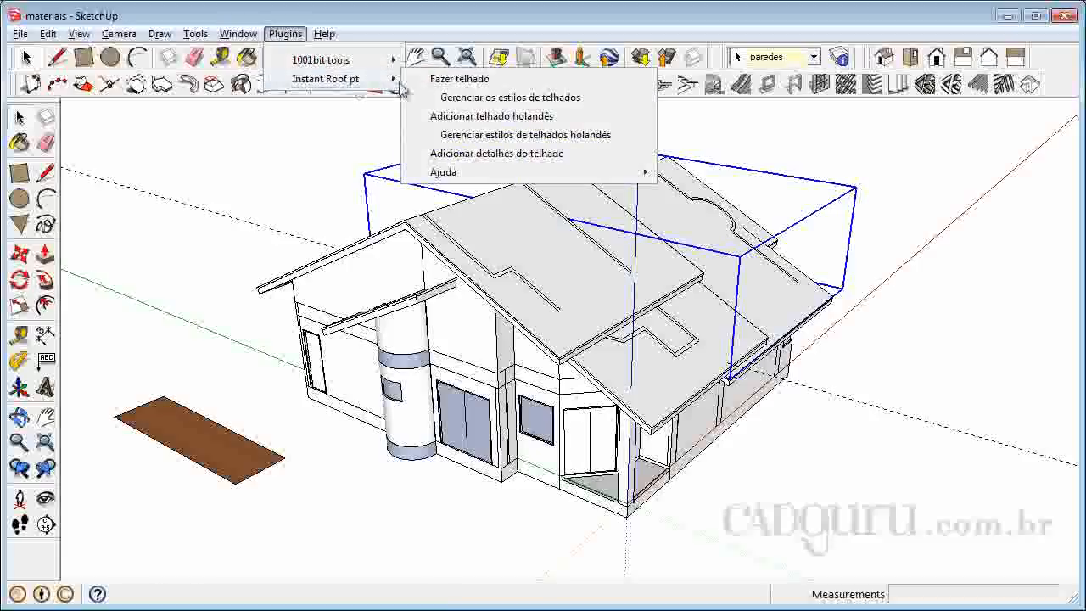
left_click(504, 160)
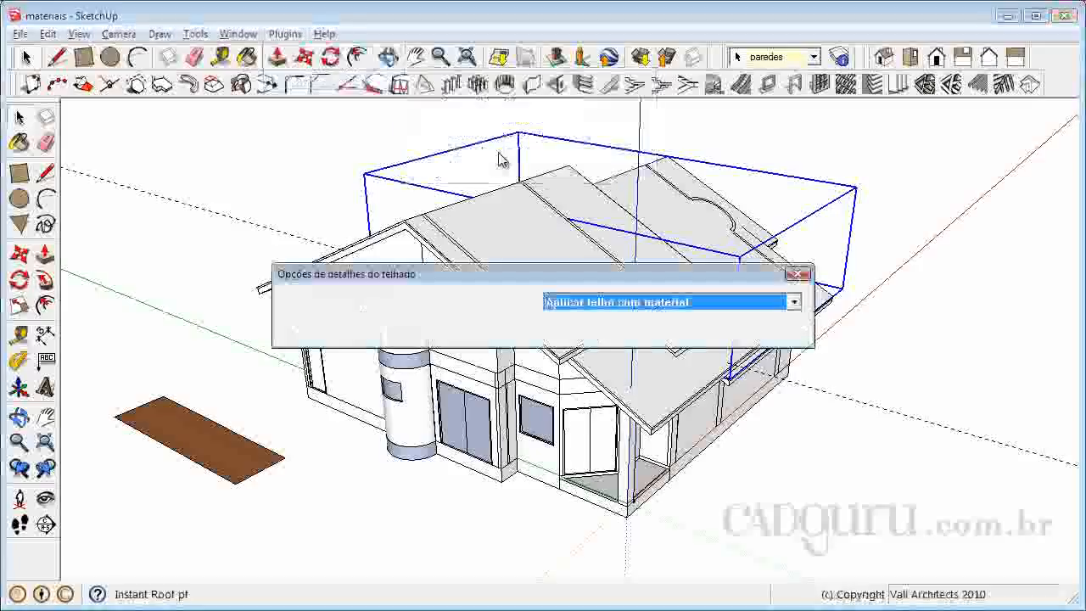
left_click(650, 307)
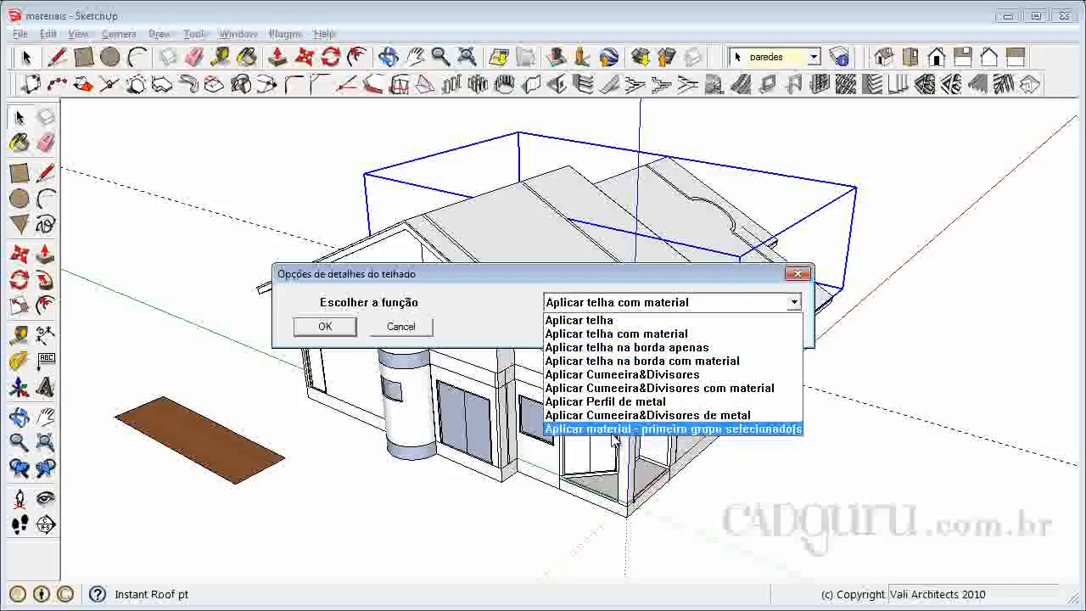
left_click(595, 337)
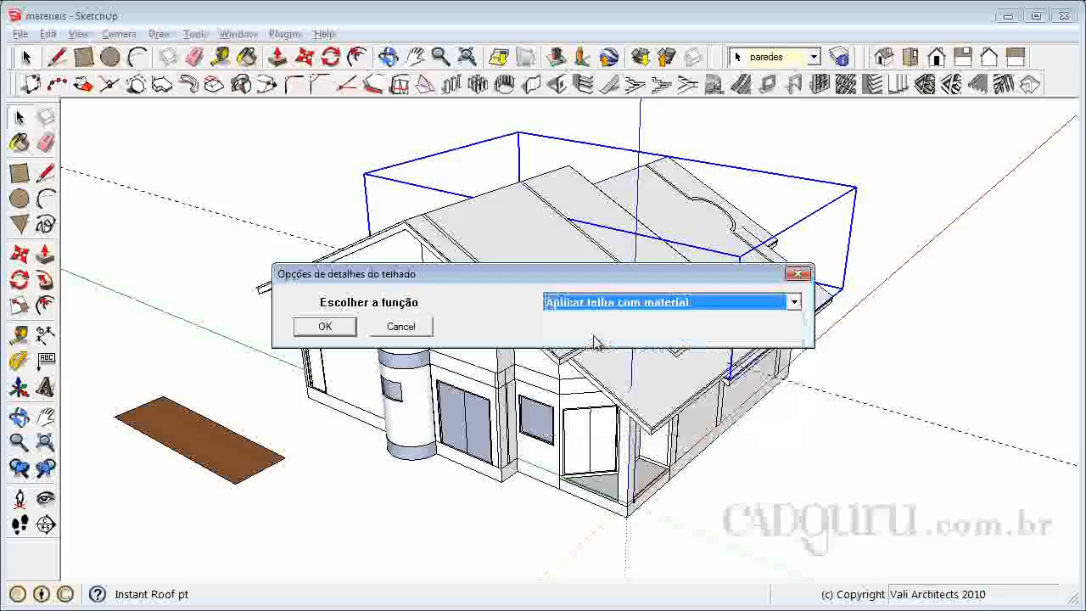
left_click(341, 332)
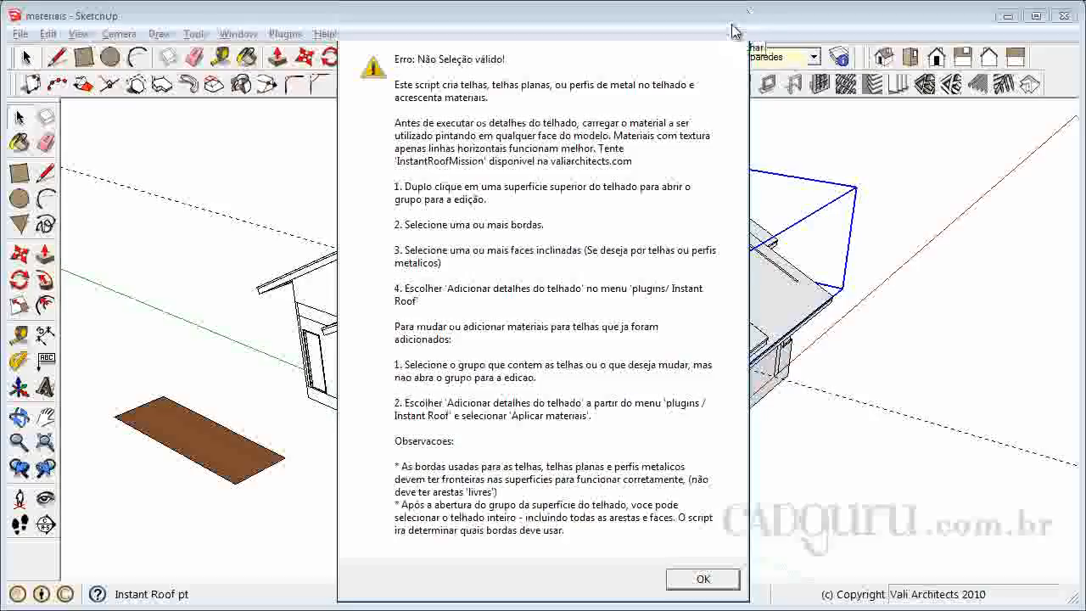
left_click(733, 24)
Step: Open the rear roof group and apply Instant Roof tiles to its slope with the curved outline, using Aplicar telha com material and Instant Roof Mission
double_click(703, 236)
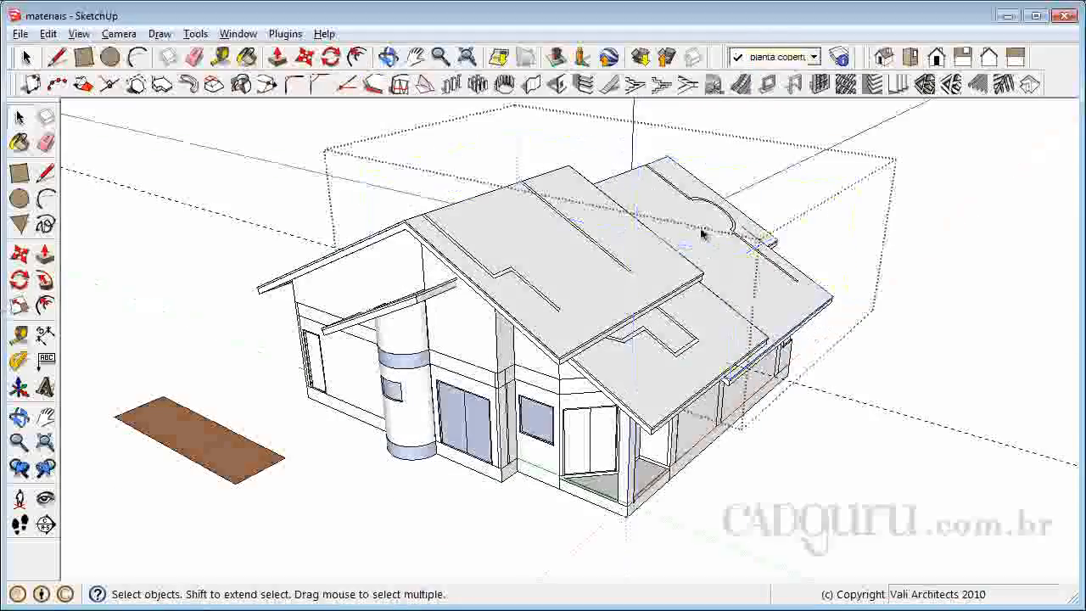
left_click(725, 237)
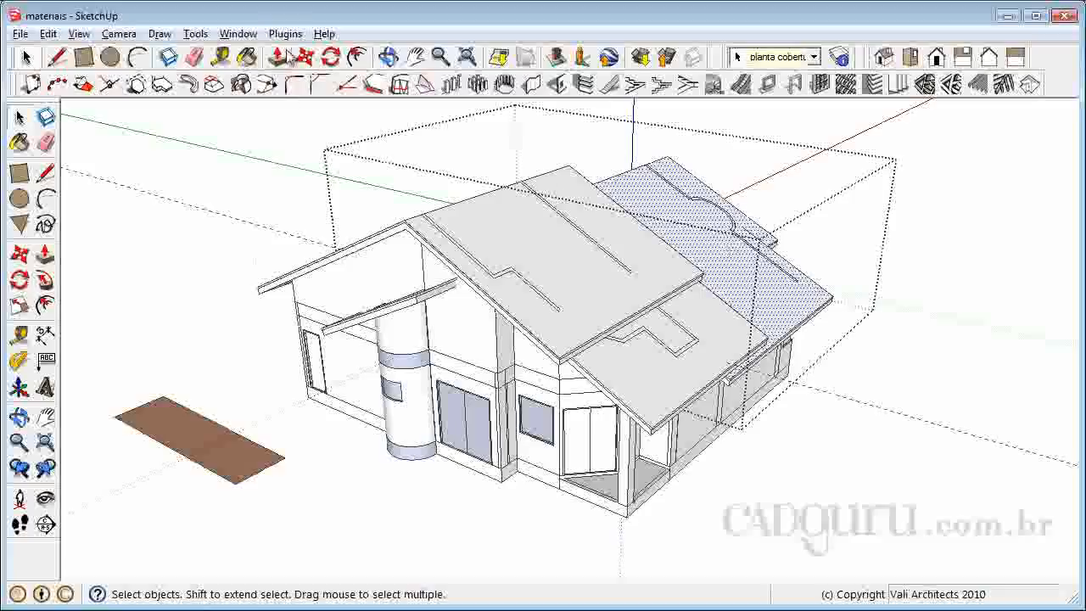
left_click(20, 416)
left_click_drag(630, 383, 400, 399)
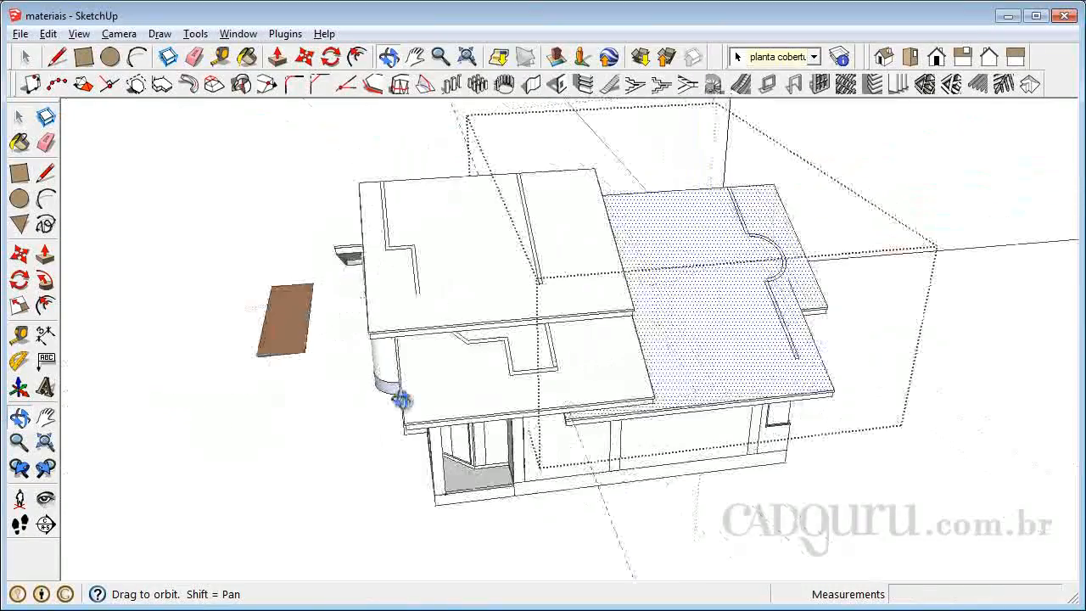
left_click(285, 34)
mouse_move(331, 78)
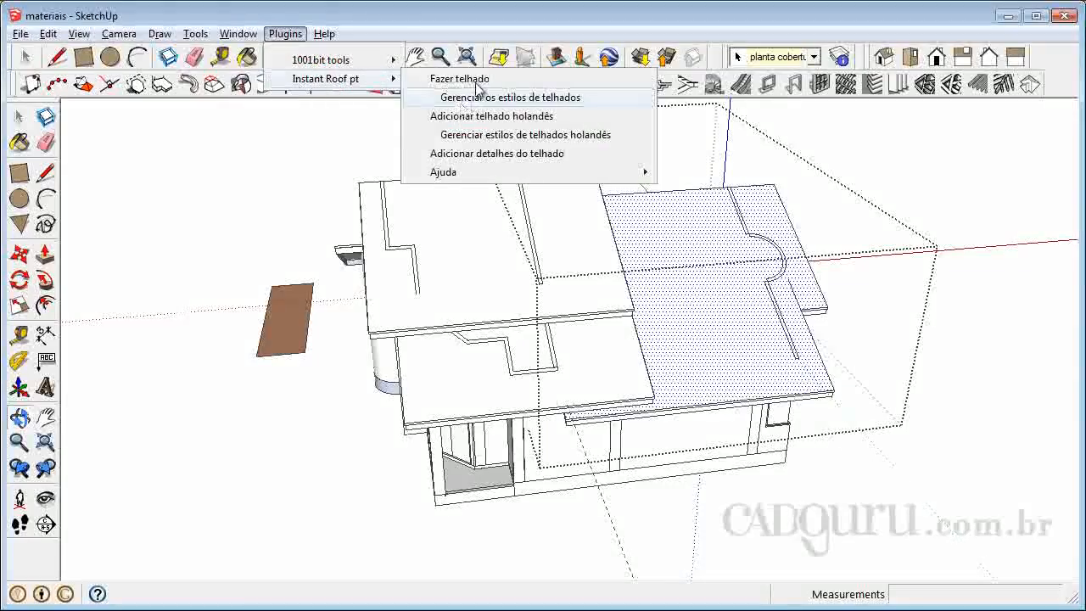
left_click(503, 153)
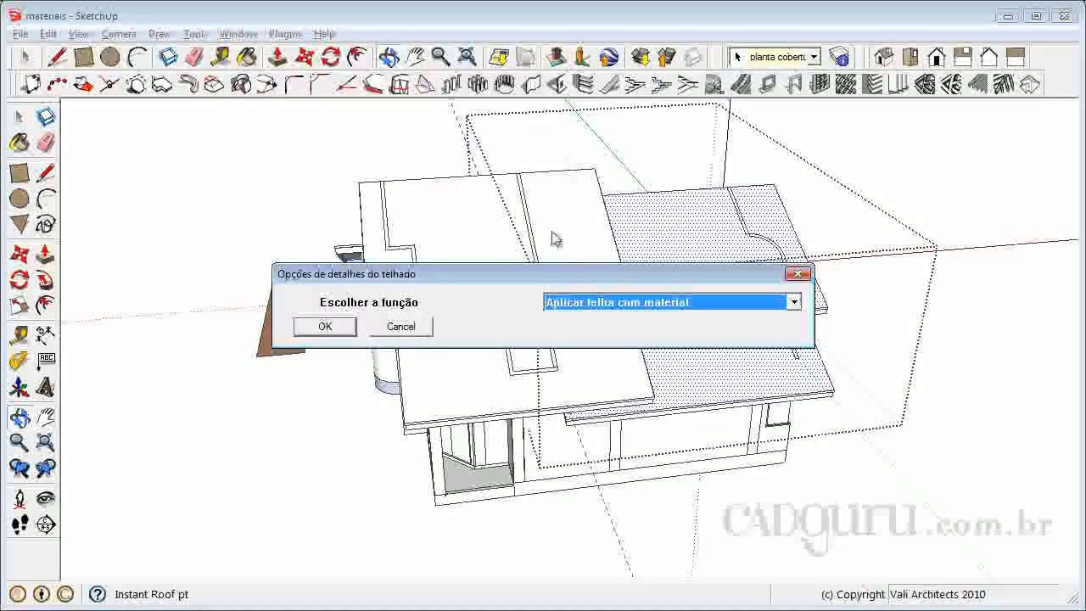
left_click(327, 327)
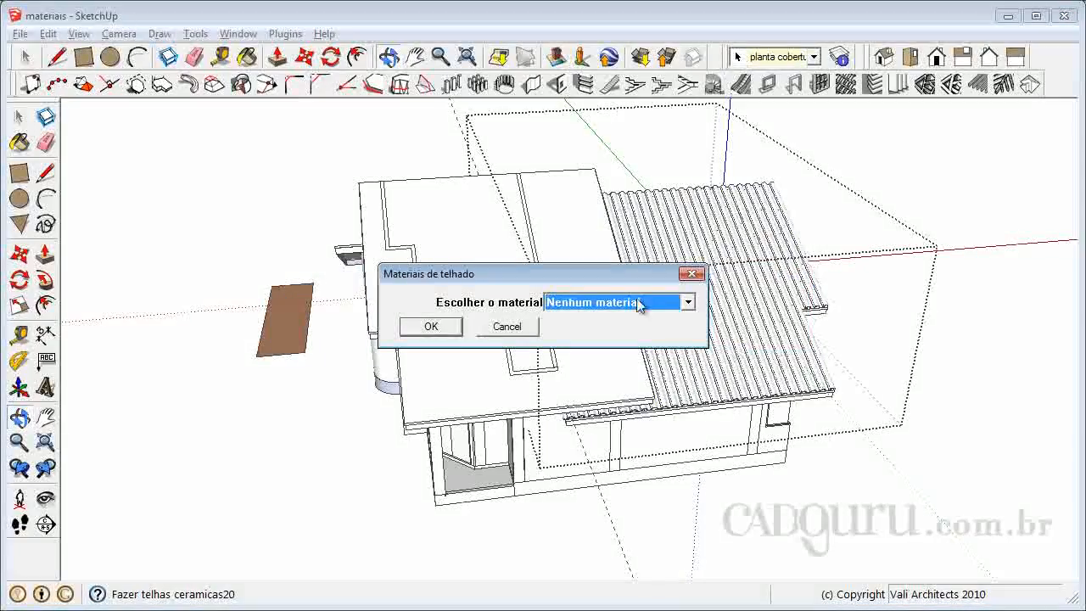
left_click(607, 307)
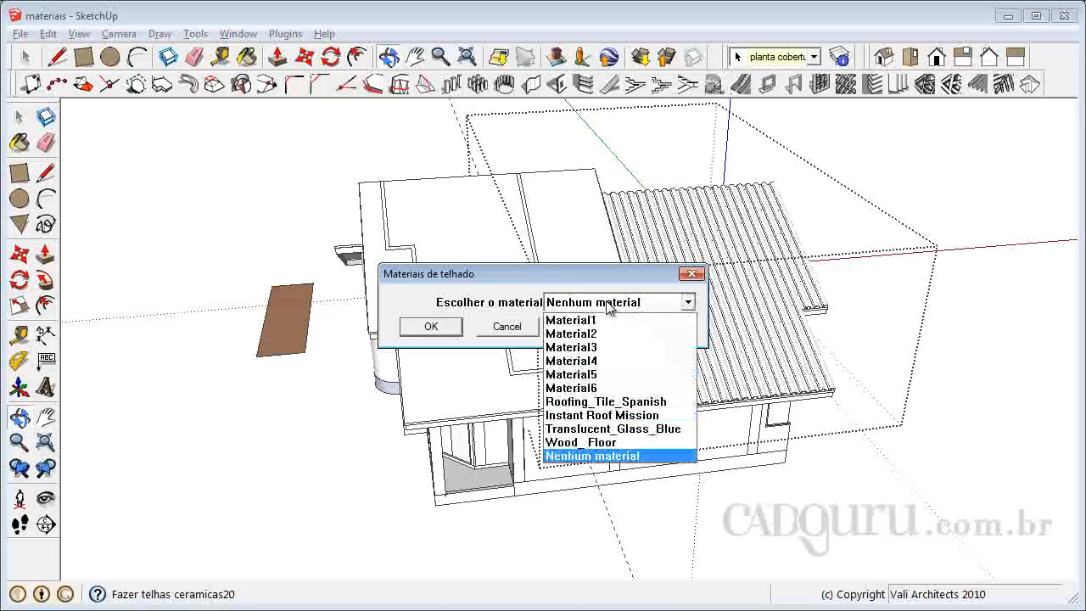
left_click(573, 417)
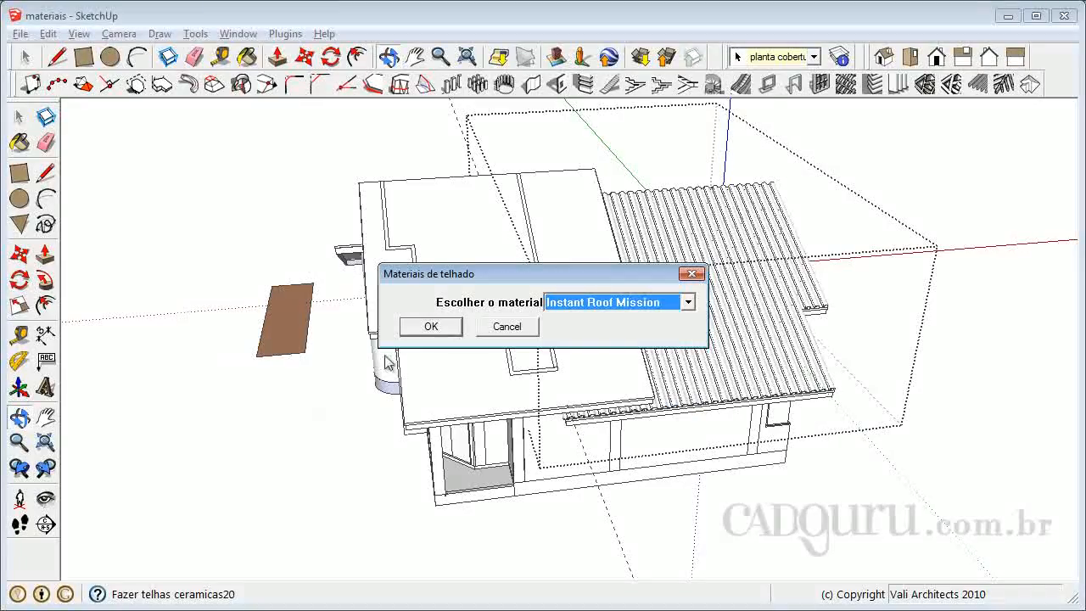
left_click(431, 327)
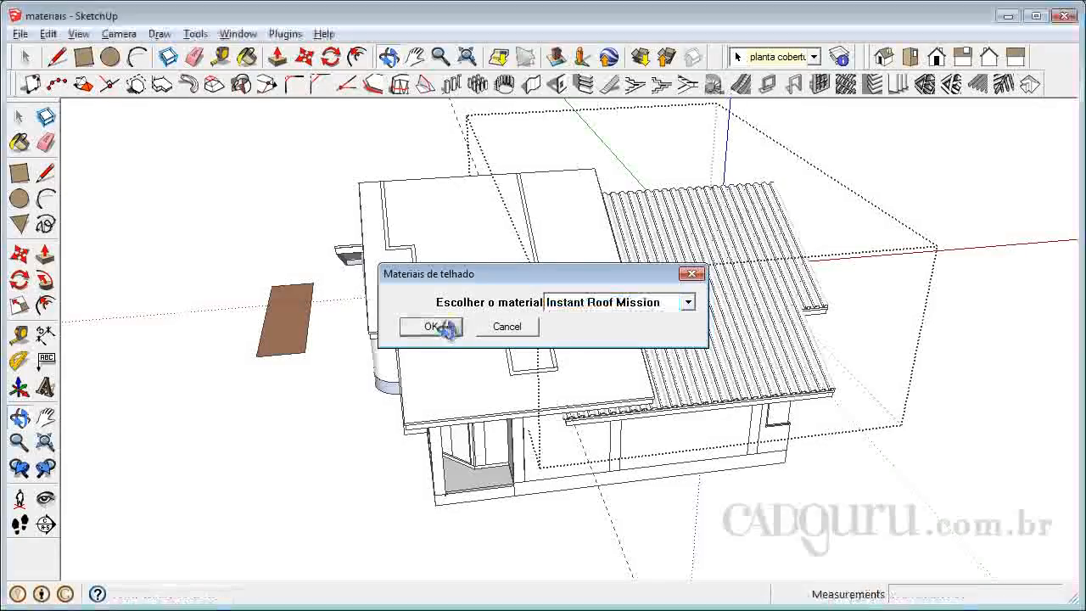
Step: Open the small canopy roof's group above the round tower and tile its sloped face using Aplicar telha com material with Instant Roof Mission
left_click_drag(631, 338, 352, 356)
left_click_drag(827, 339, 543, 369)
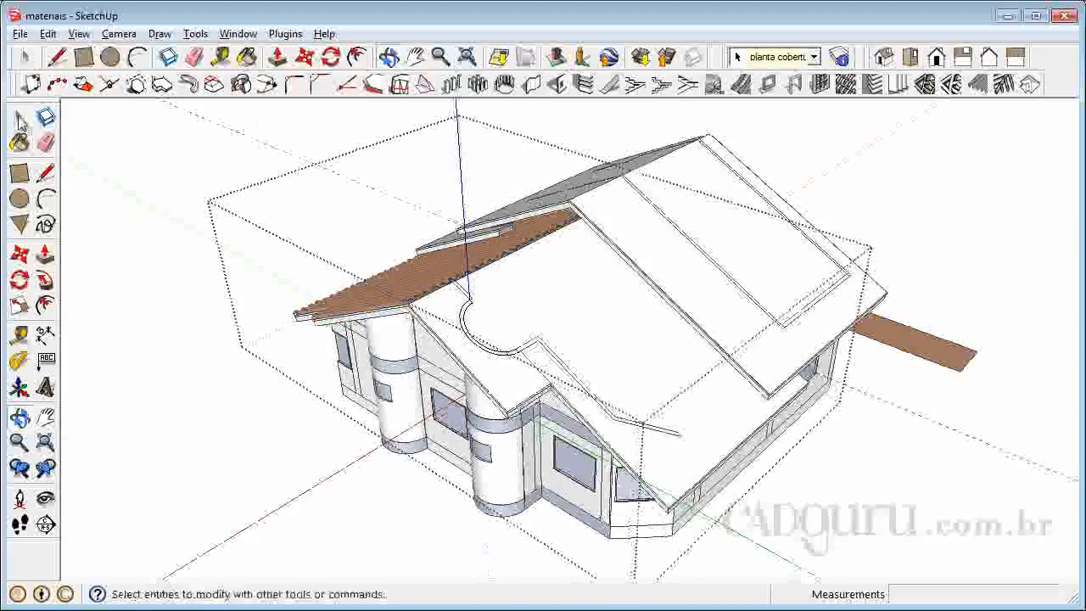
left_click_drag(777, 304, 541, 403)
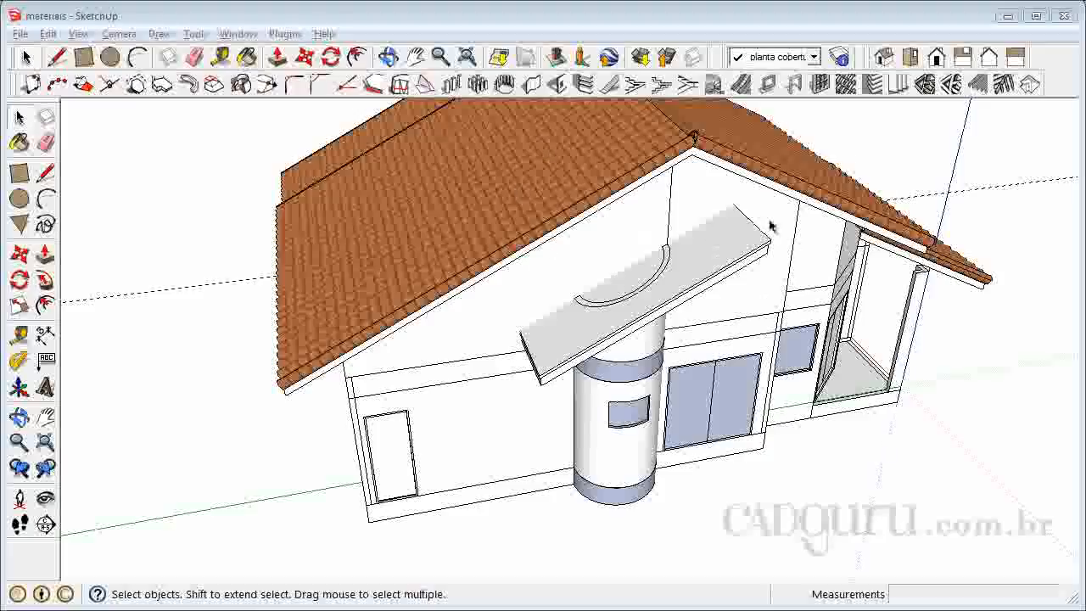
left_click(717, 258)
double_click(734, 259)
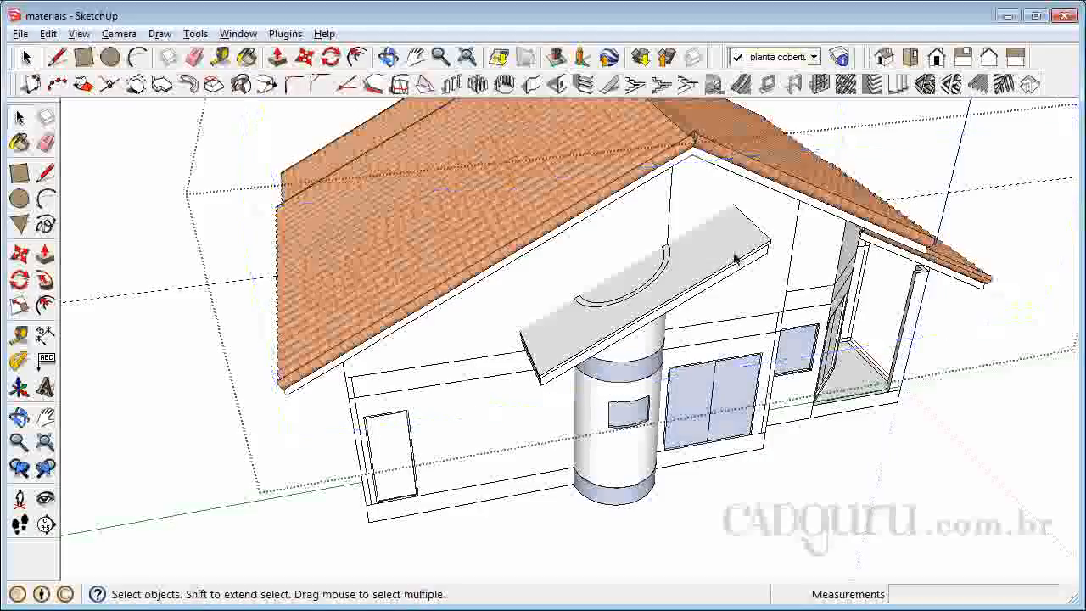
left_click(733, 254)
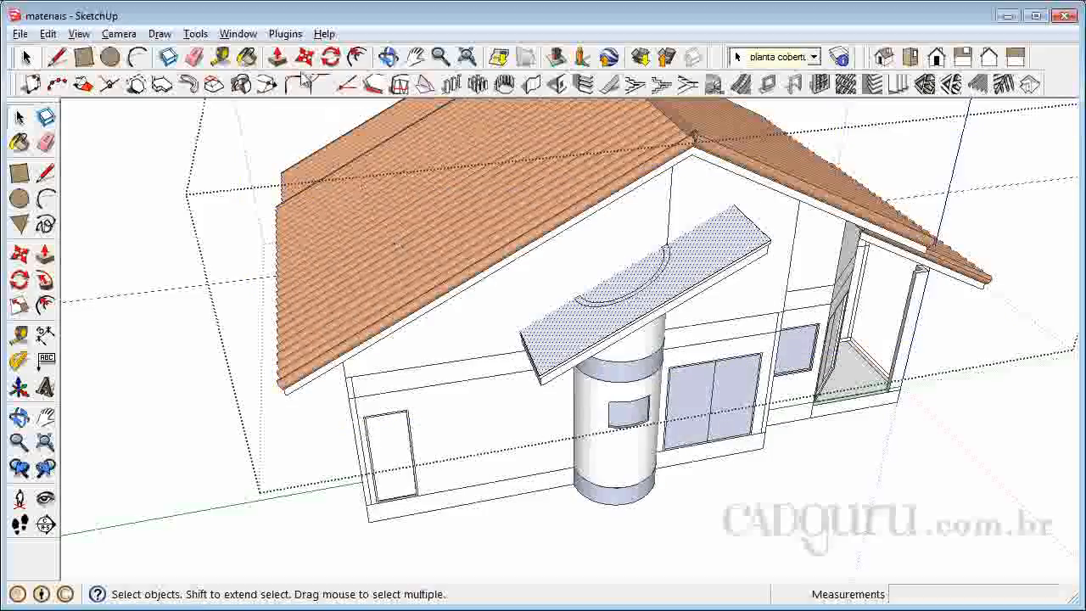
left_click(286, 34)
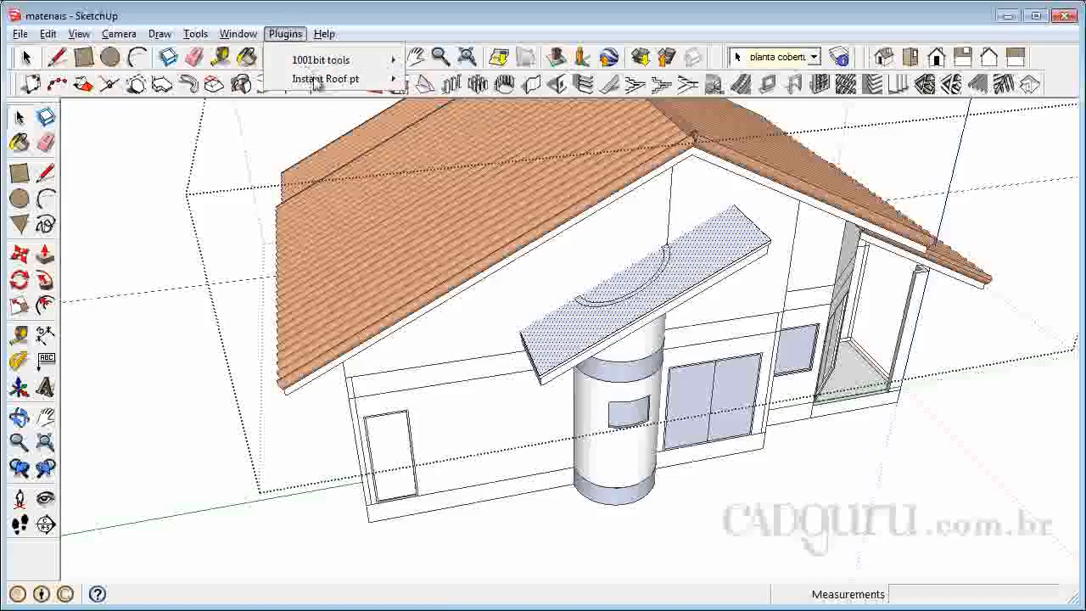
mouse_move(318, 78)
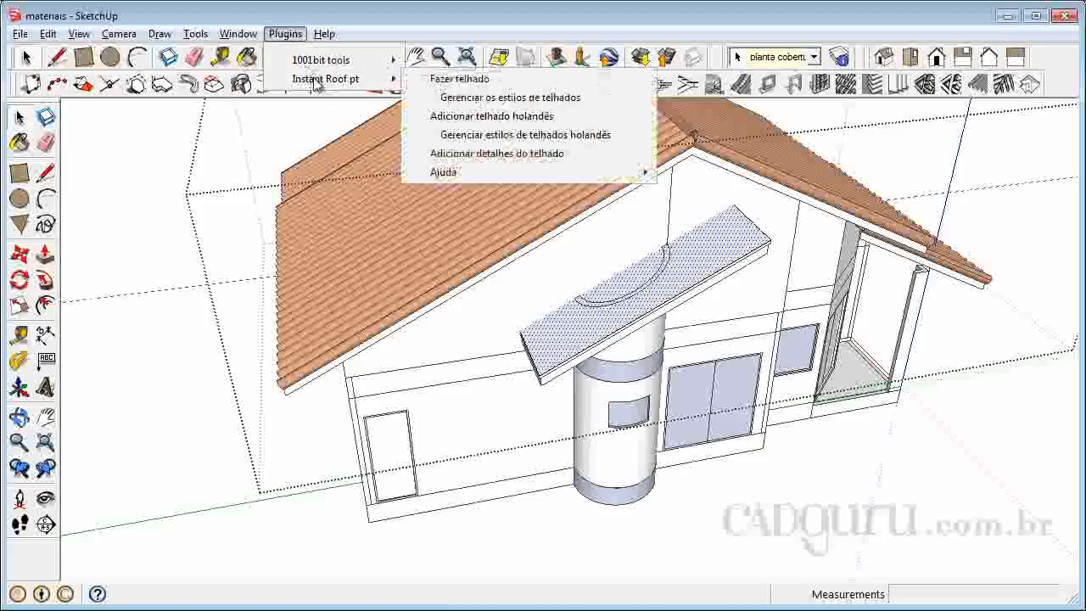
left_click(518, 154)
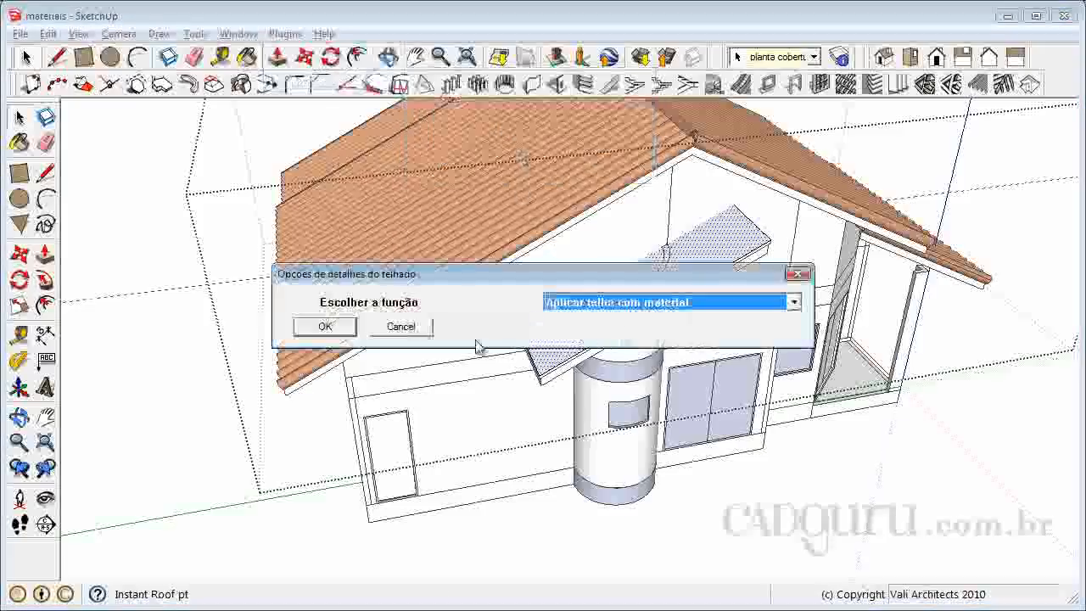
left_click(328, 328)
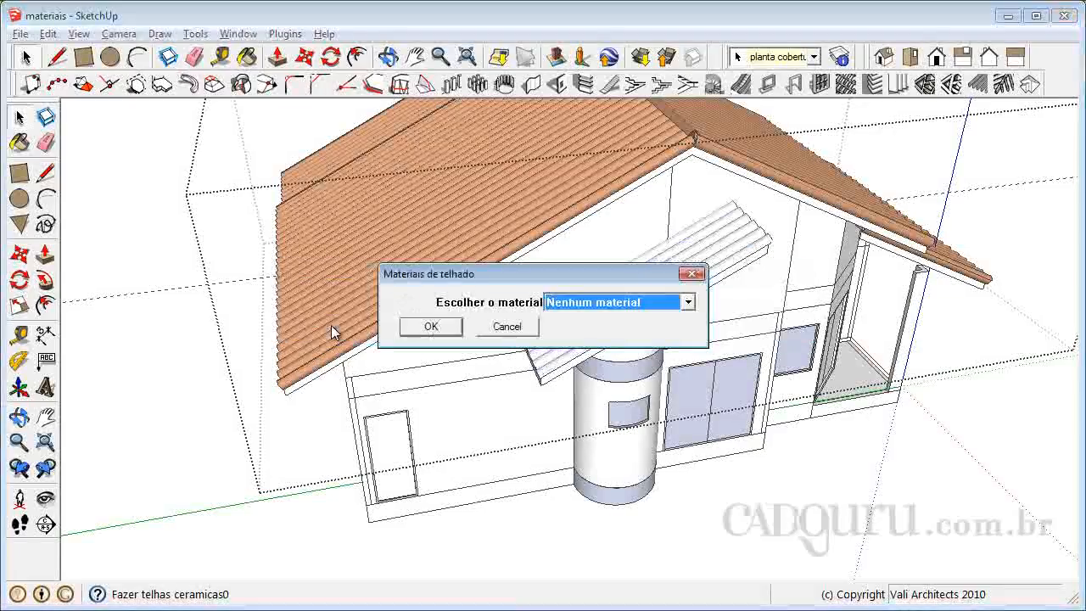
left_click(663, 312)
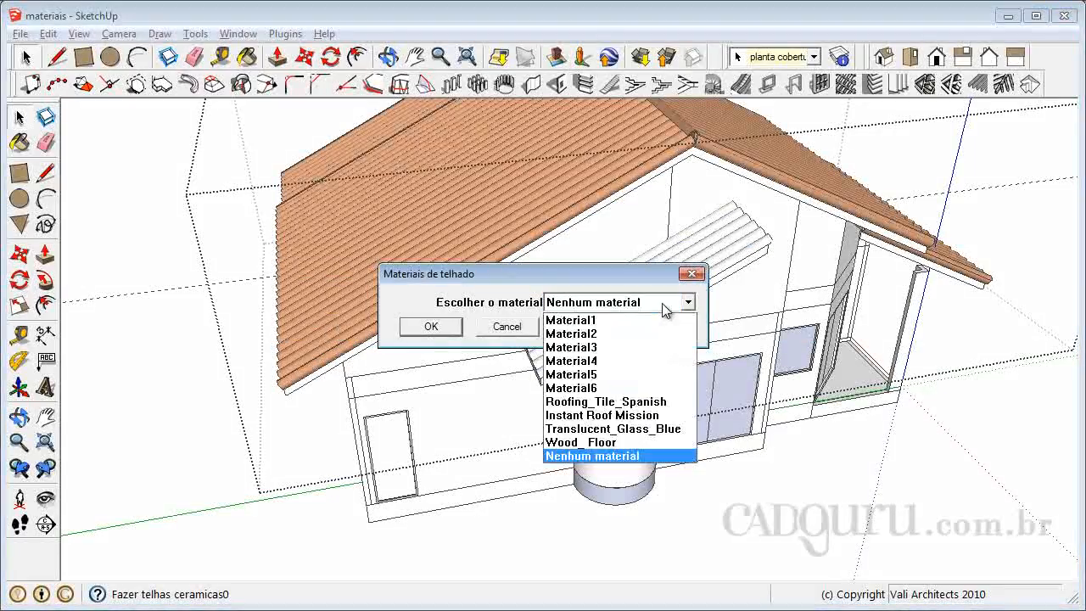
left_click(659, 415)
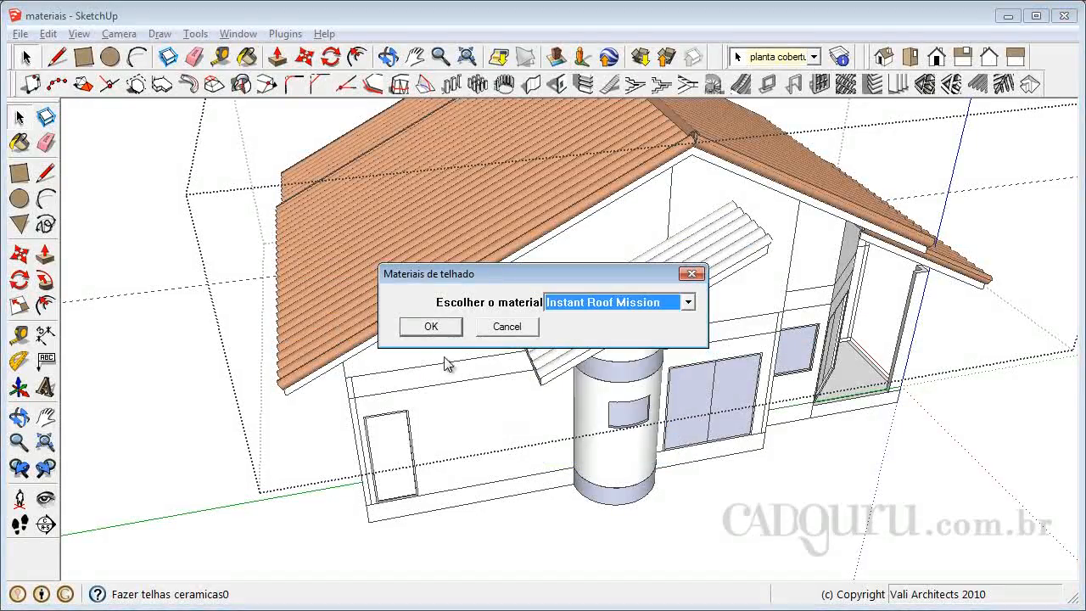
left_click(435, 329)
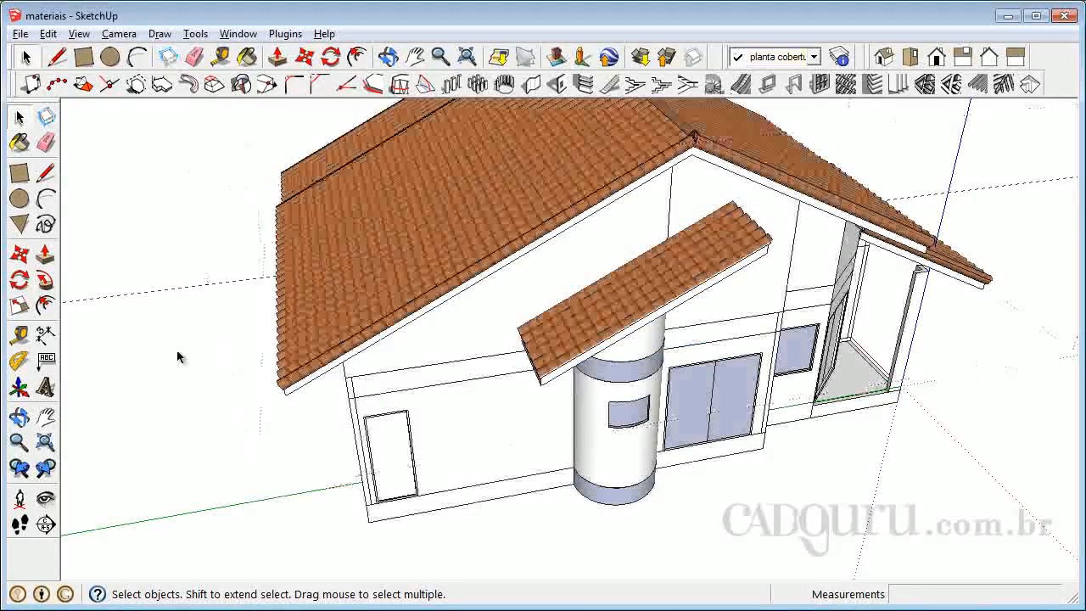
Step: Delete the leftover tile-textured rectangle lying on the ground in front of the house
middle_click_drag(365, 442, 502, 205)
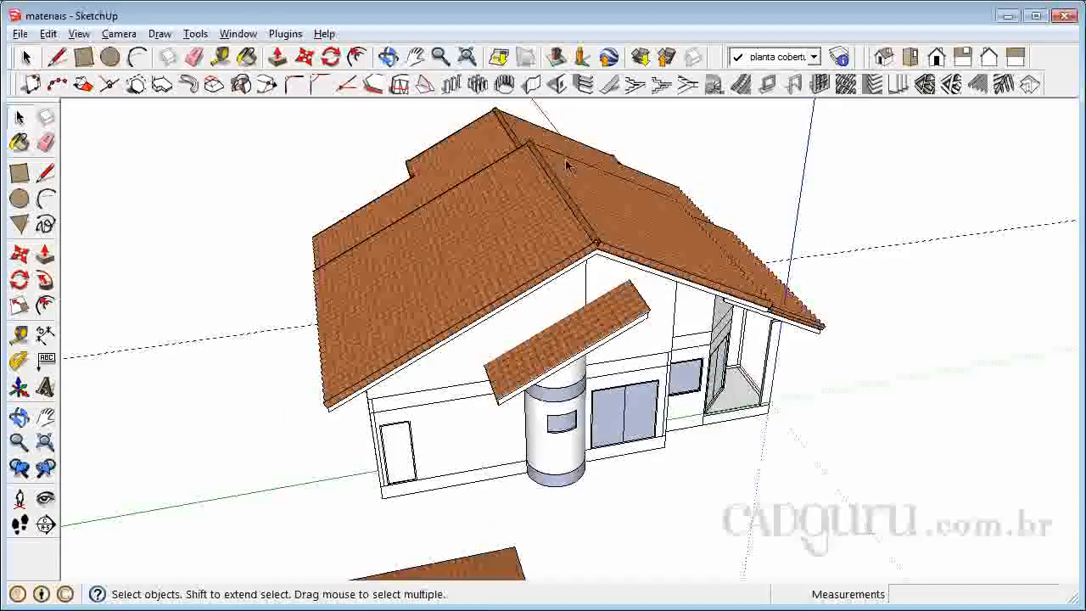
scroll(564, 168, "up", 5)
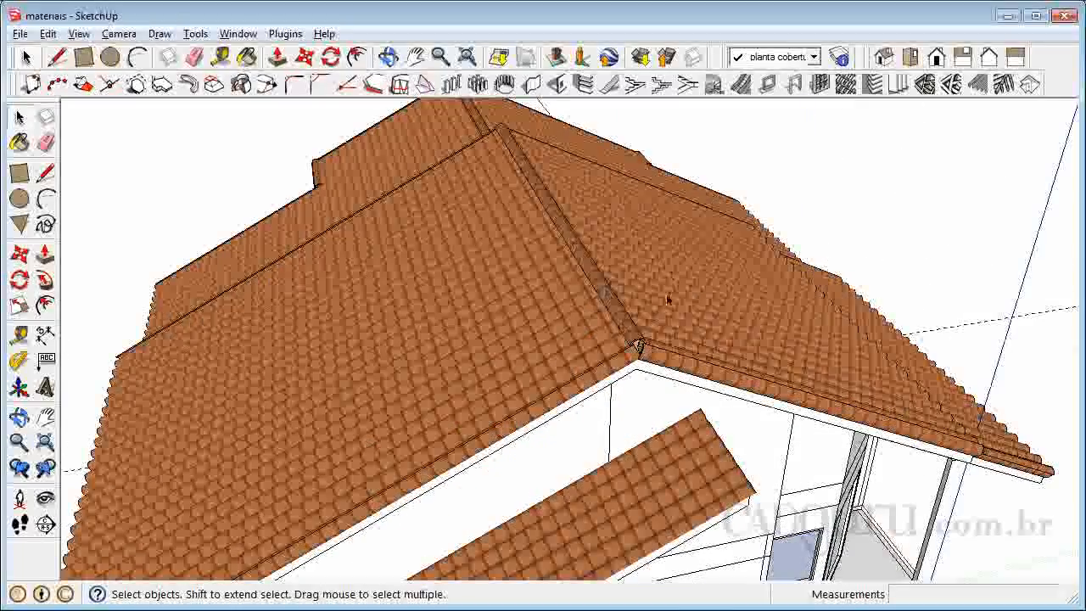
scroll(642, 238, "down", 4)
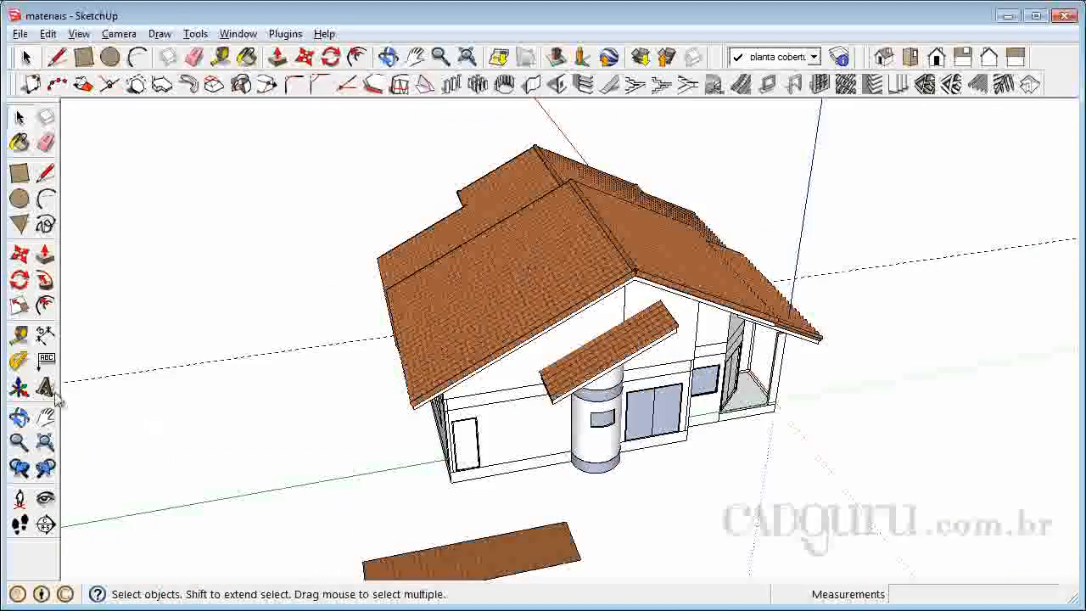
scroll(302, 280, "down", 2)
left_click(380, 500)
key("Delete")
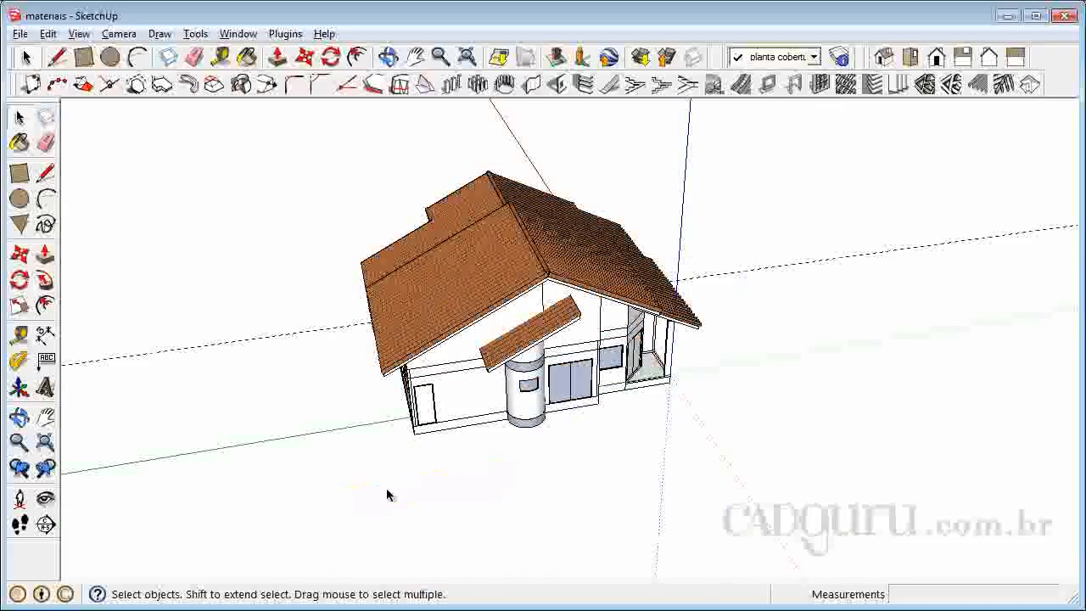
Step: Choose 0035_Tan from the Colors-Named material library as the paint for the walls
scroll(604, 310, "up", 2)
scroll(540, 312, "up", 2)
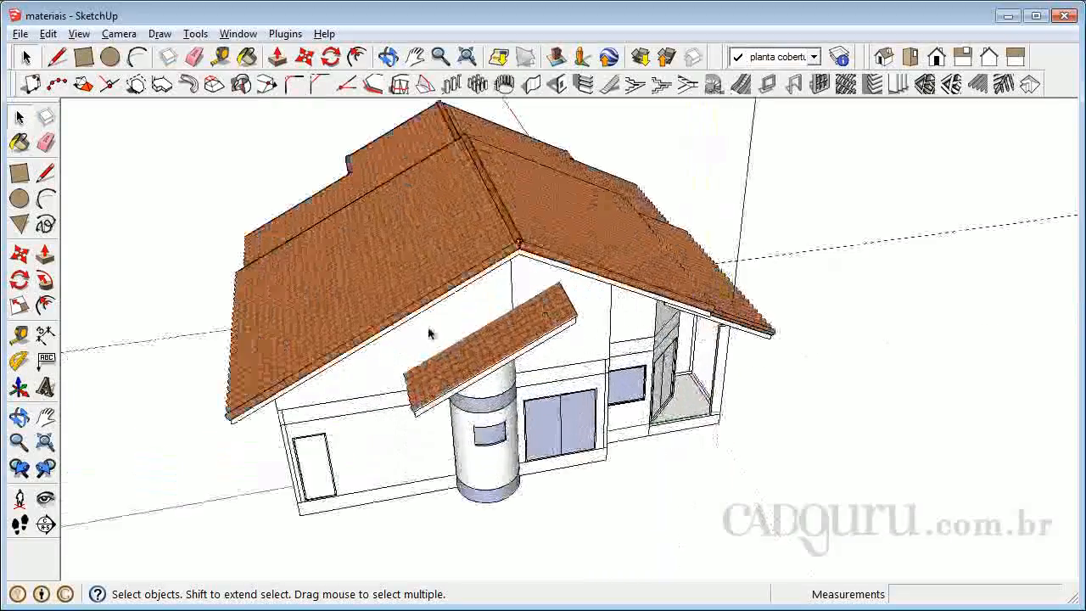
left_click(19, 415)
left_click_drag(823, 314, 597, 270)
scroll(384, 312, "up", 5)
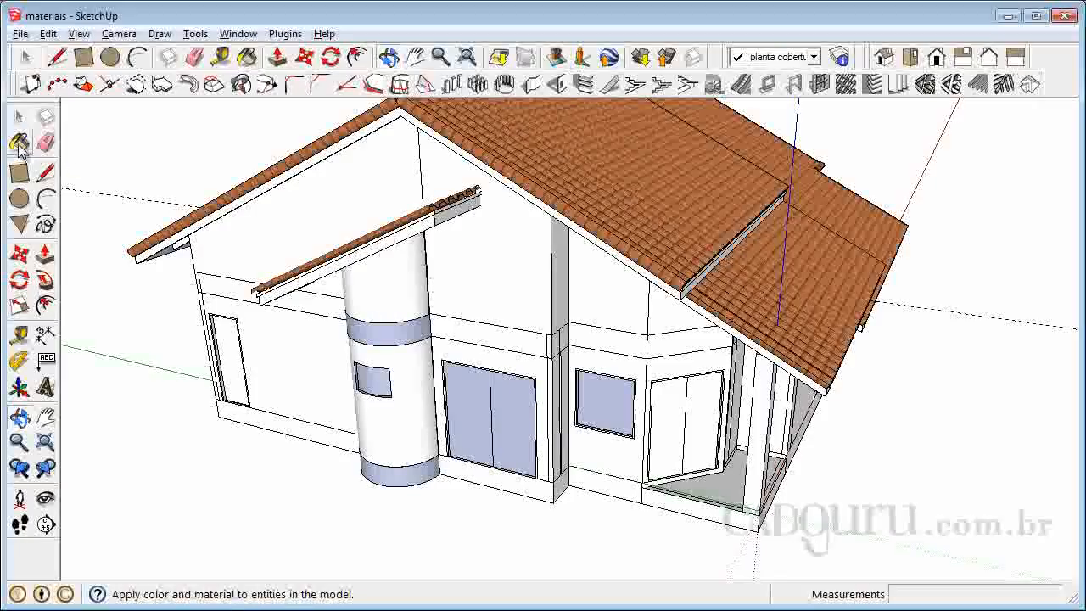
left_click(19, 142)
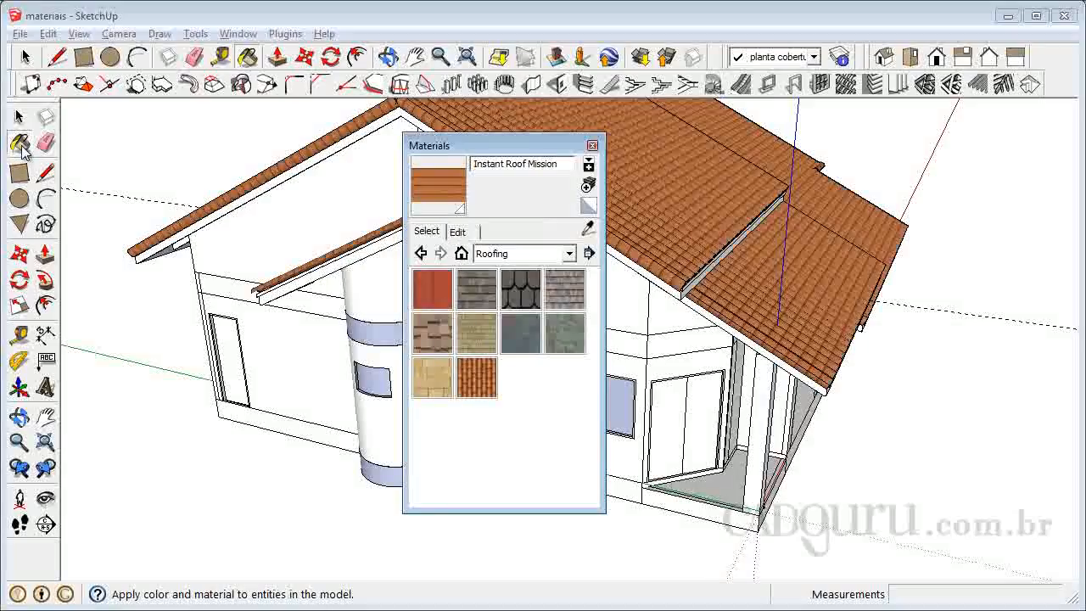
left_click(592, 145)
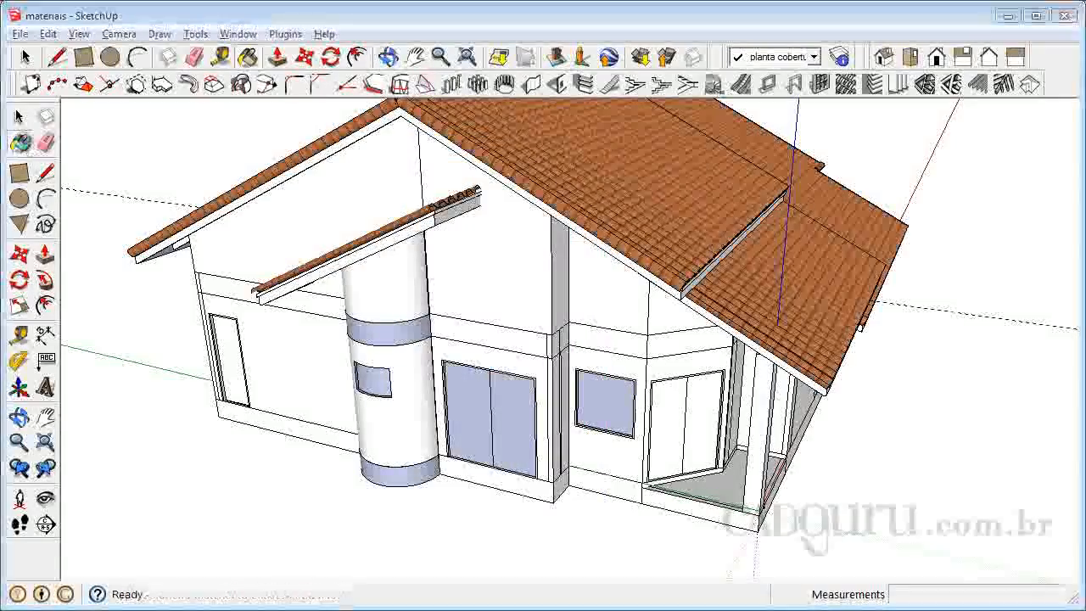
key("b")
key("alt")
left_click(521, 254)
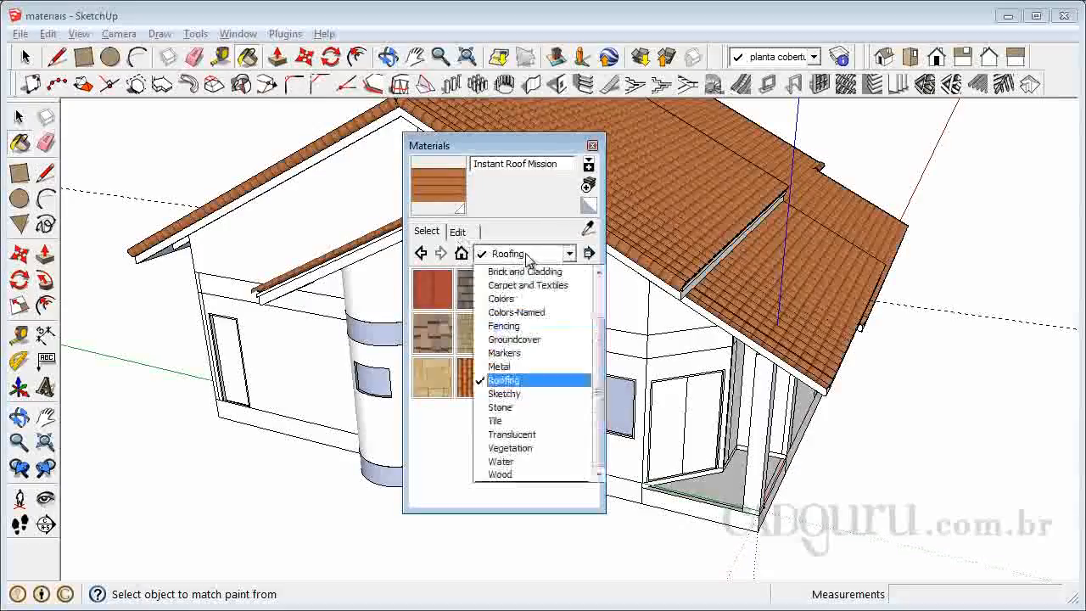
left_click_drag(601, 337, 598, 290)
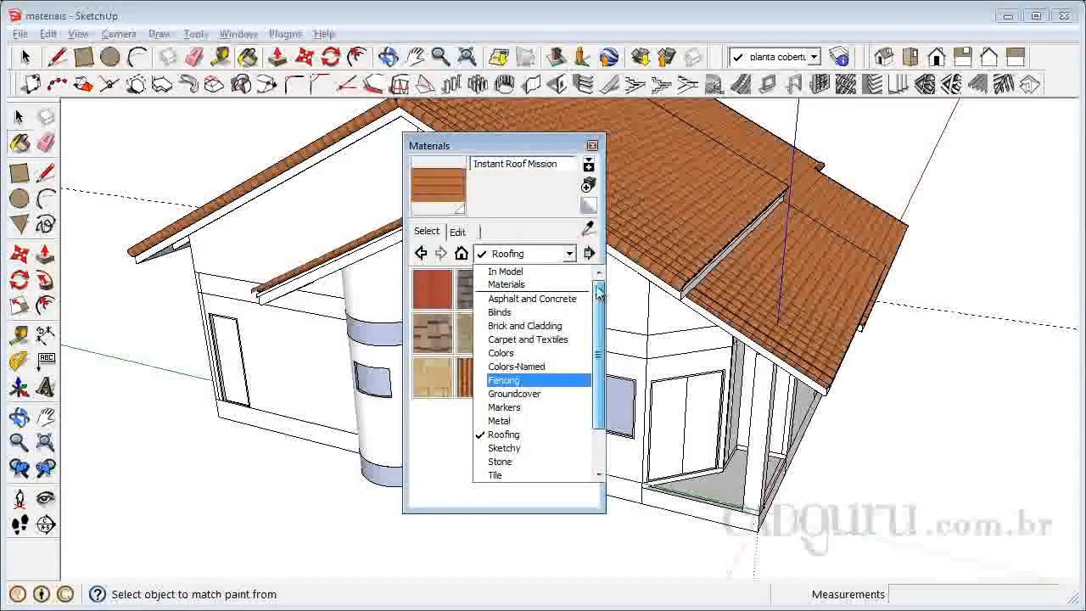
left_click(533, 367)
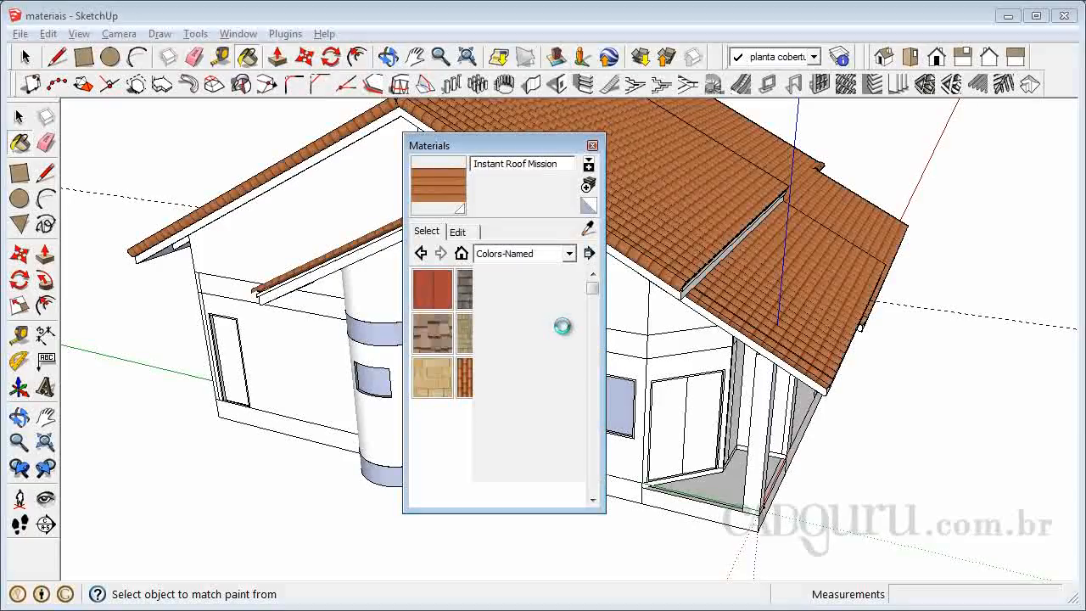
left_click_drag(593, 297, 596, 336)
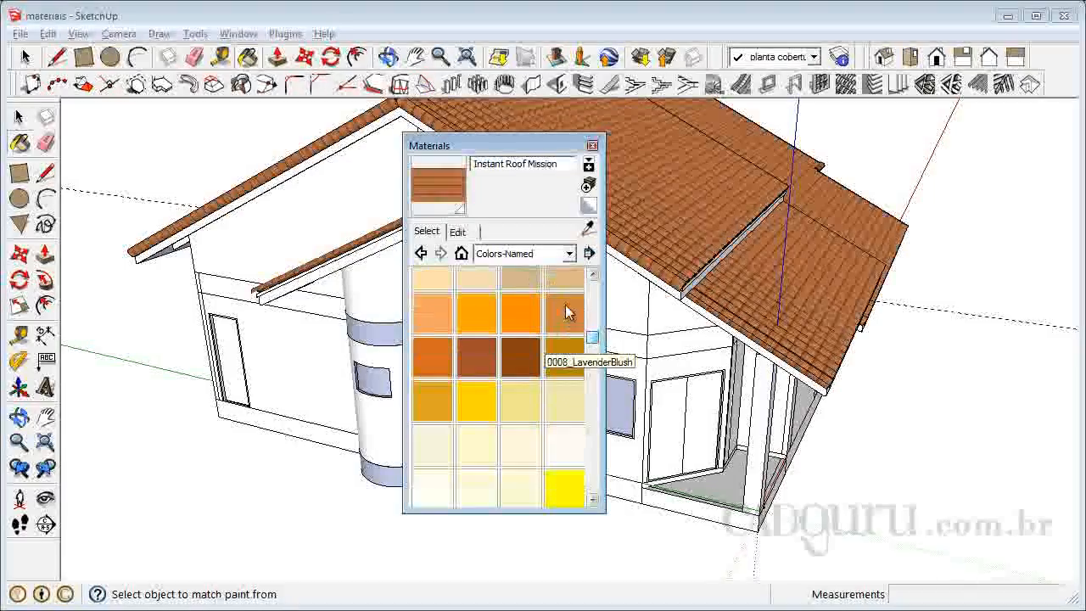
scroll(523, 314, "up", 1)
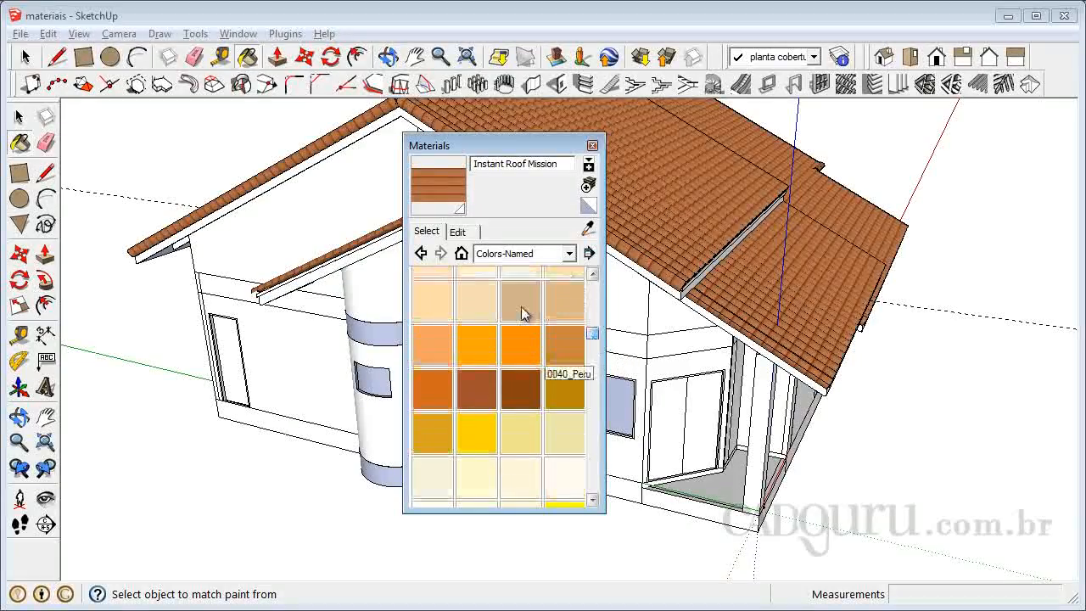
left_click(524, 311)
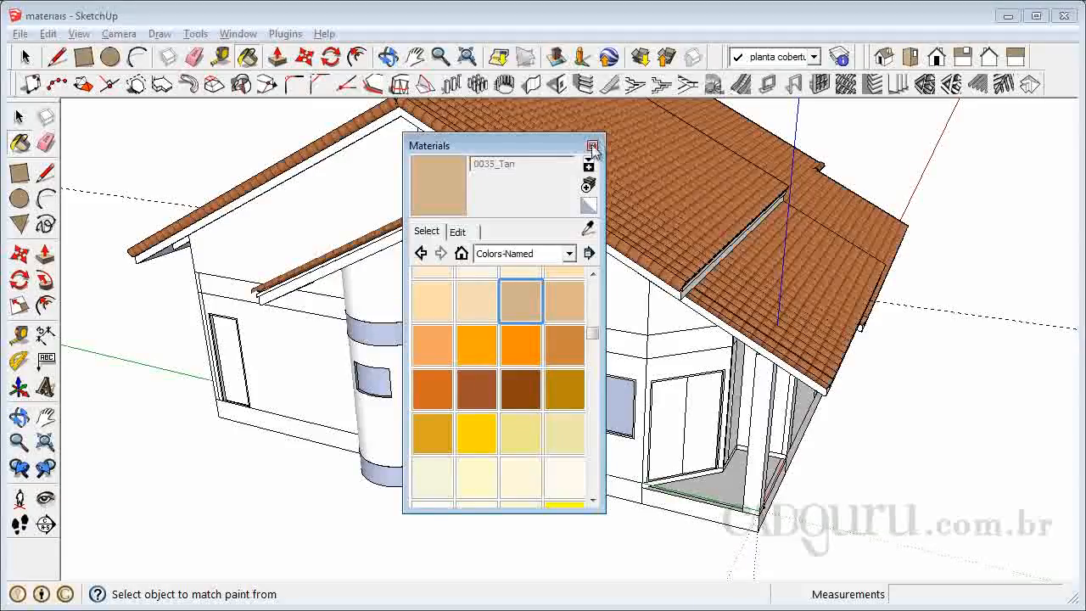
Step: Paint the front gable walls, the lower wall beside the narrow door and the horizontal band below the gables with 0035_Tan
left_click(337, 186)
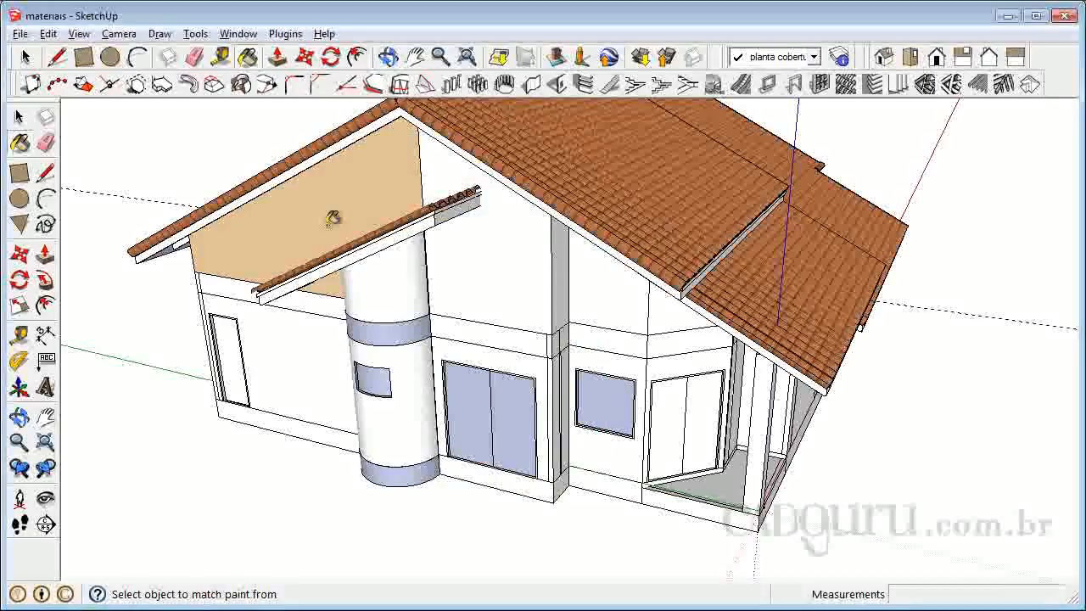
left_click(471, 238)
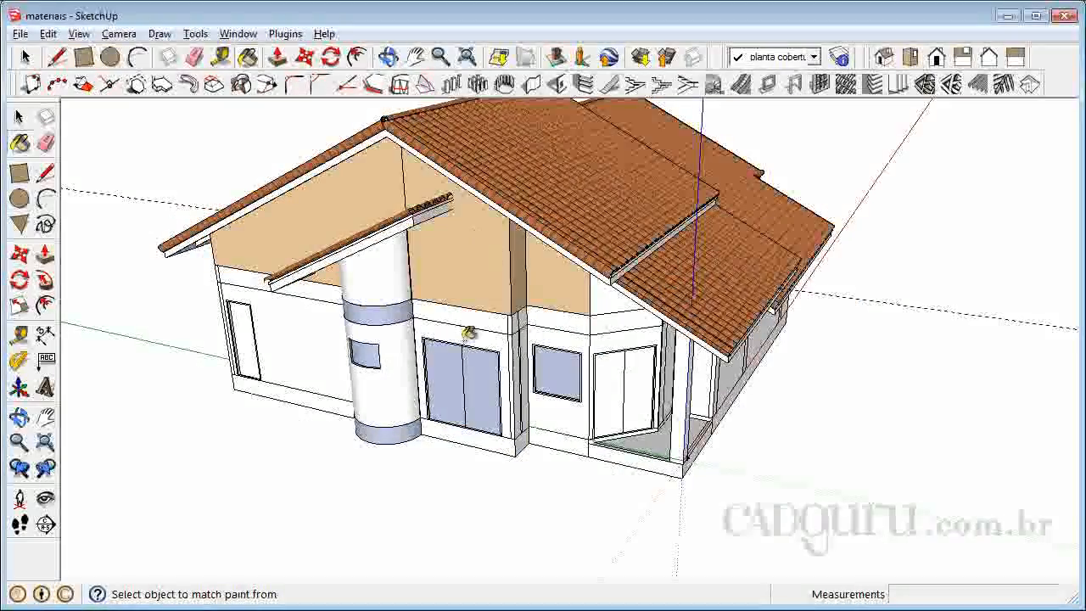
left_click(267, 310)
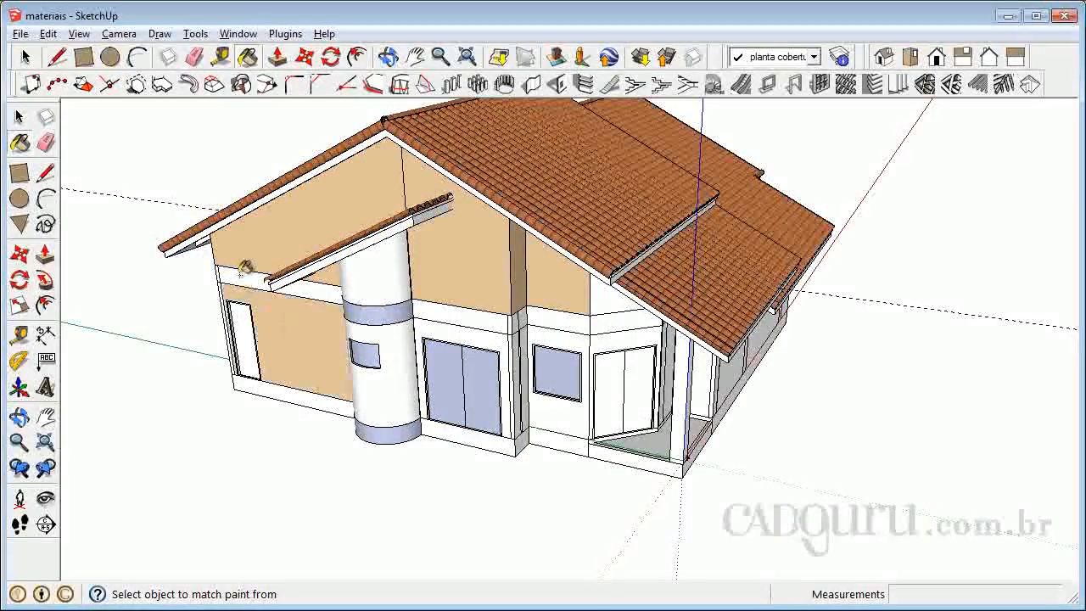
left_click(244, 270)
left_click(473, 307)
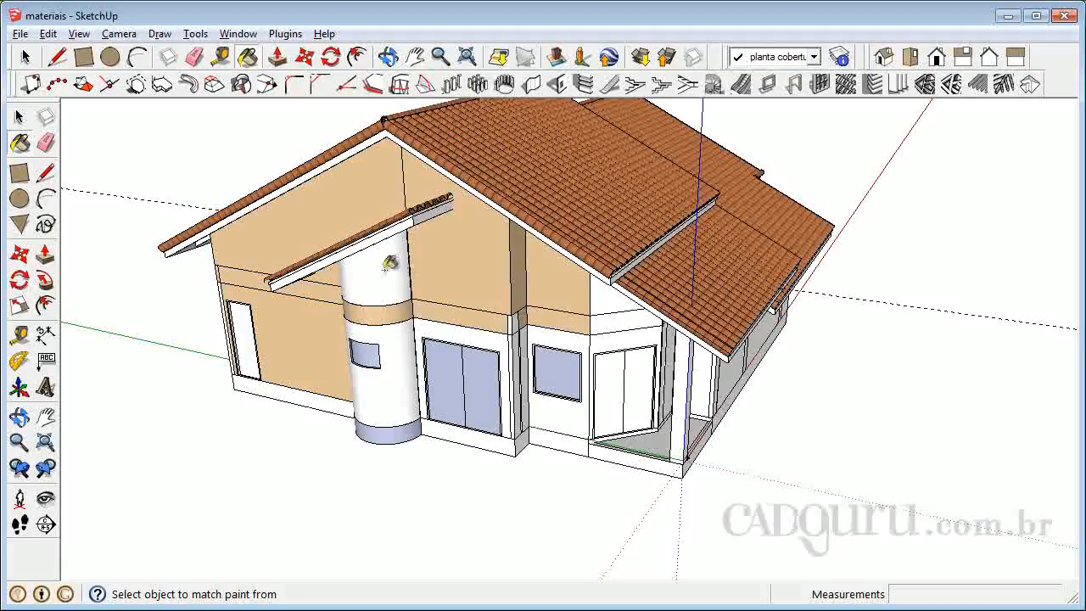
Step: Paint the round tower, the walls around the double doors and square window, and the angled wall's upper faces with 0035_Tan
left_click(392, 270)
left_click(402, 352)
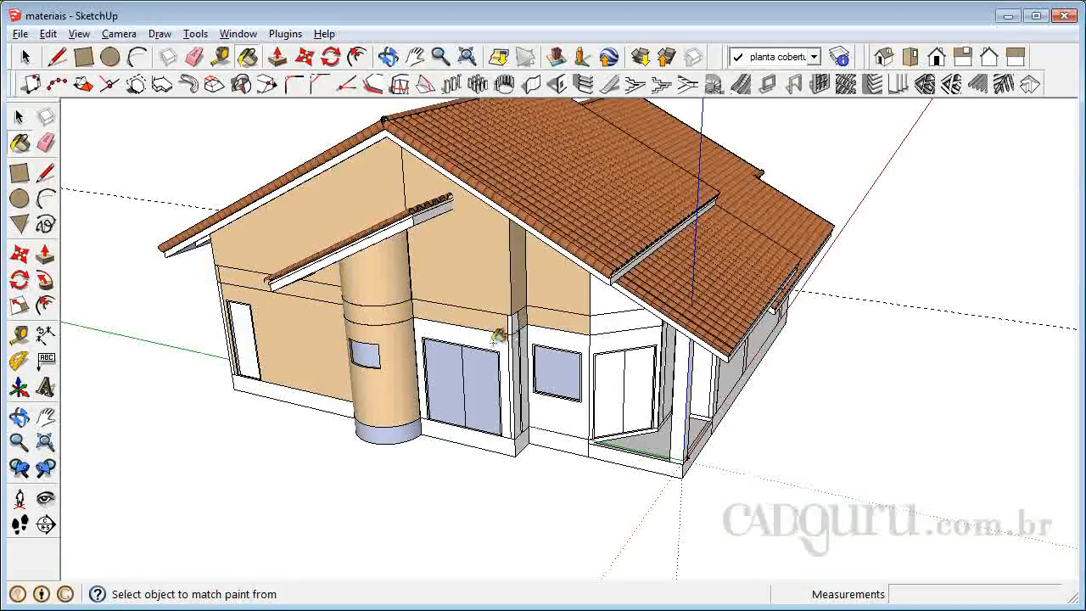
left_click(496, 338)
scroll(500, 339, "up", 5)
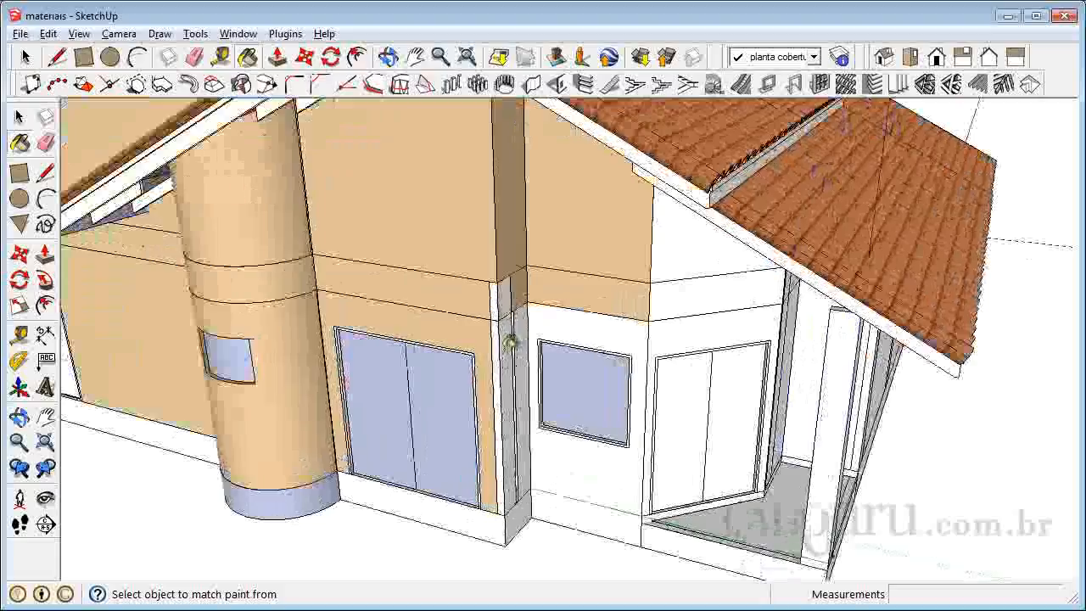
left_click(530, 320)
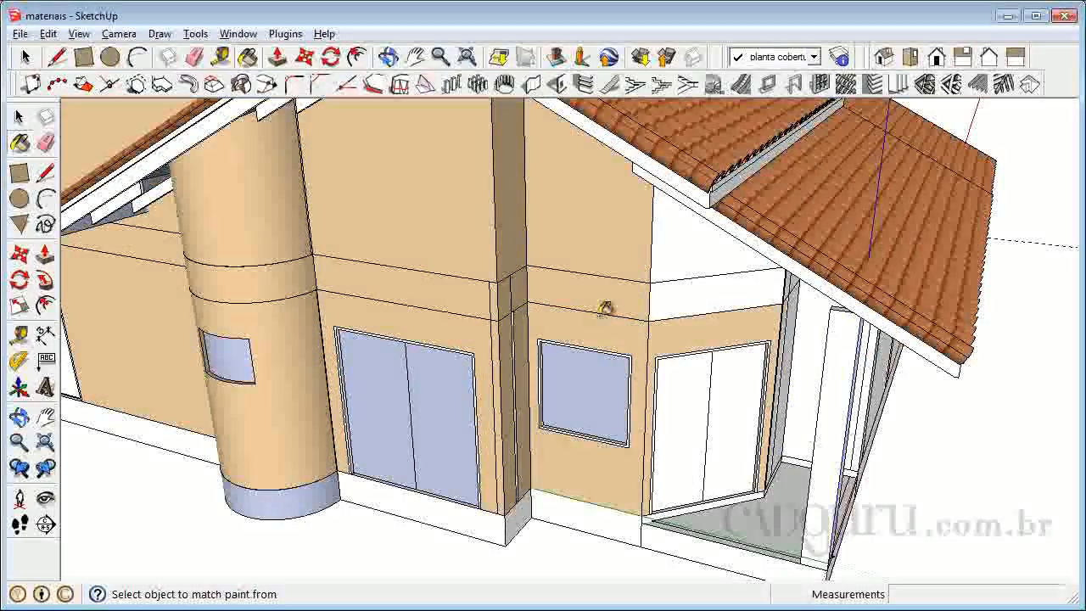
left_click(692, 268)
left_click(694, 244)
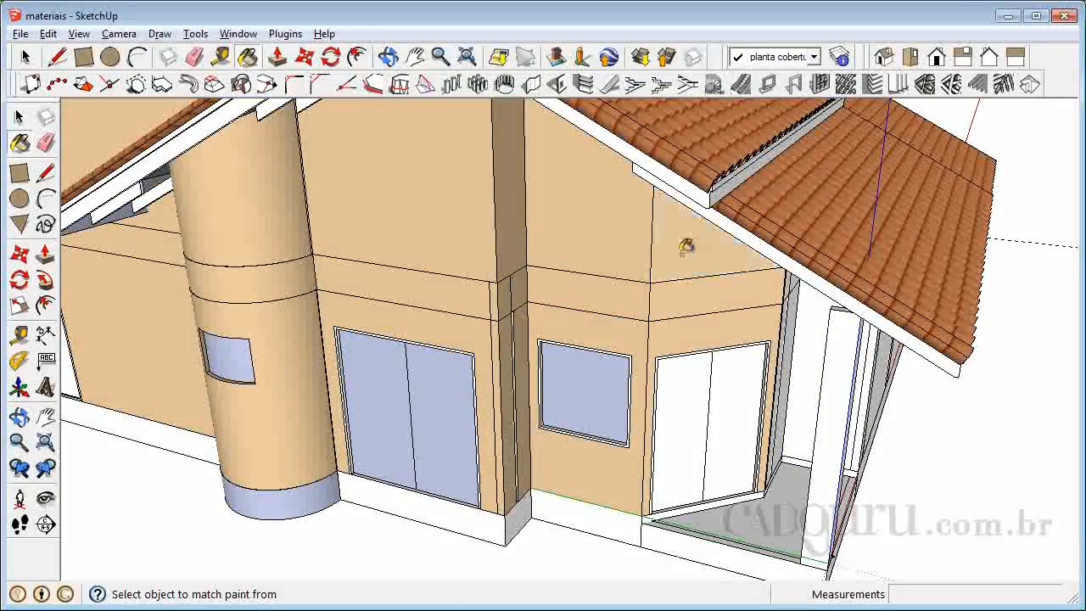
Step: Paint the base strip along the front walls, porch and round tower with 0035_Tan
scroll(668, 261, "down", 3)
left_click(605, 455)
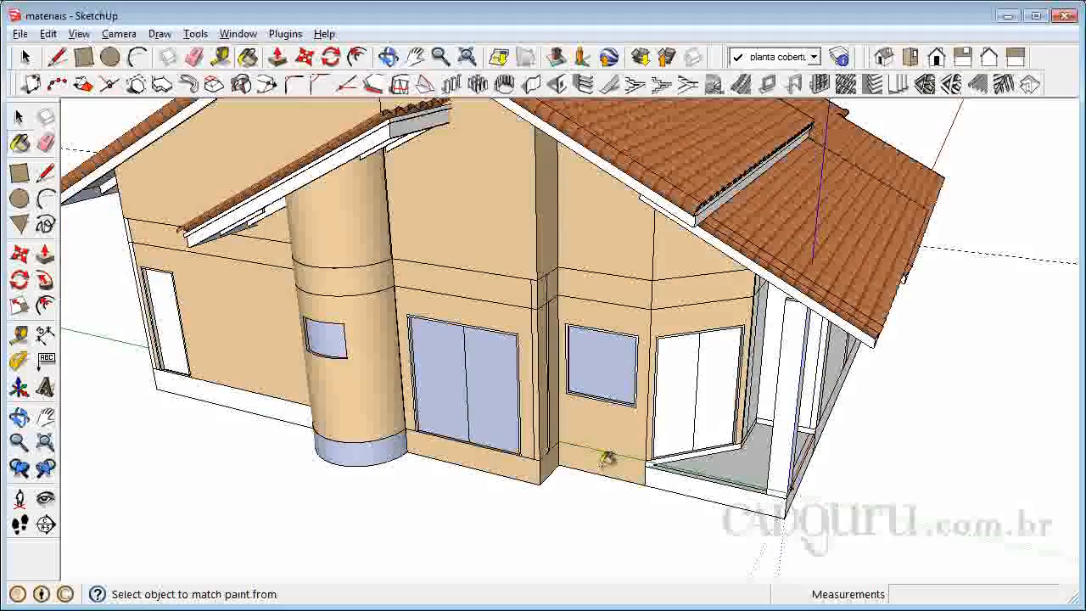
left_click(704, 485)
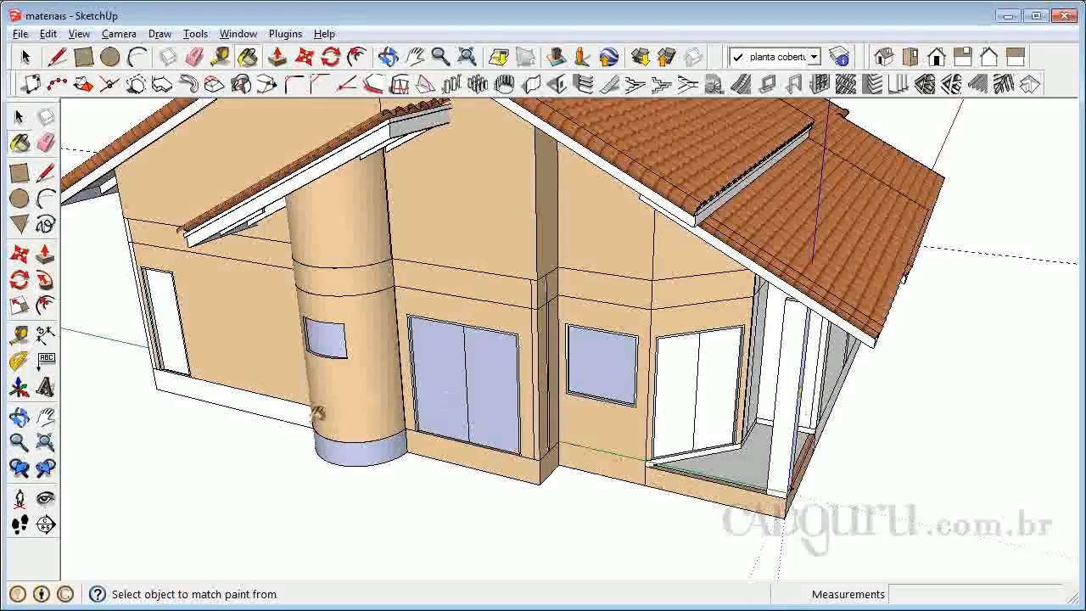
left_click(271, 398)
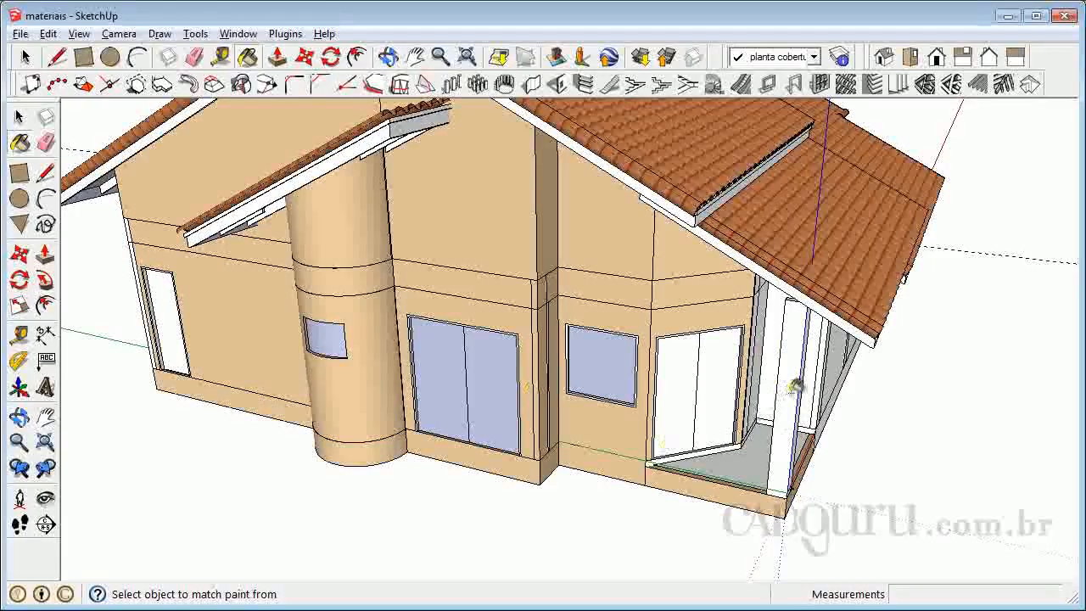
Step: Paint the porch's corner pillar and the inner porch wall behind it with 0035_Tan
scroll(791, 386, "up", 4)
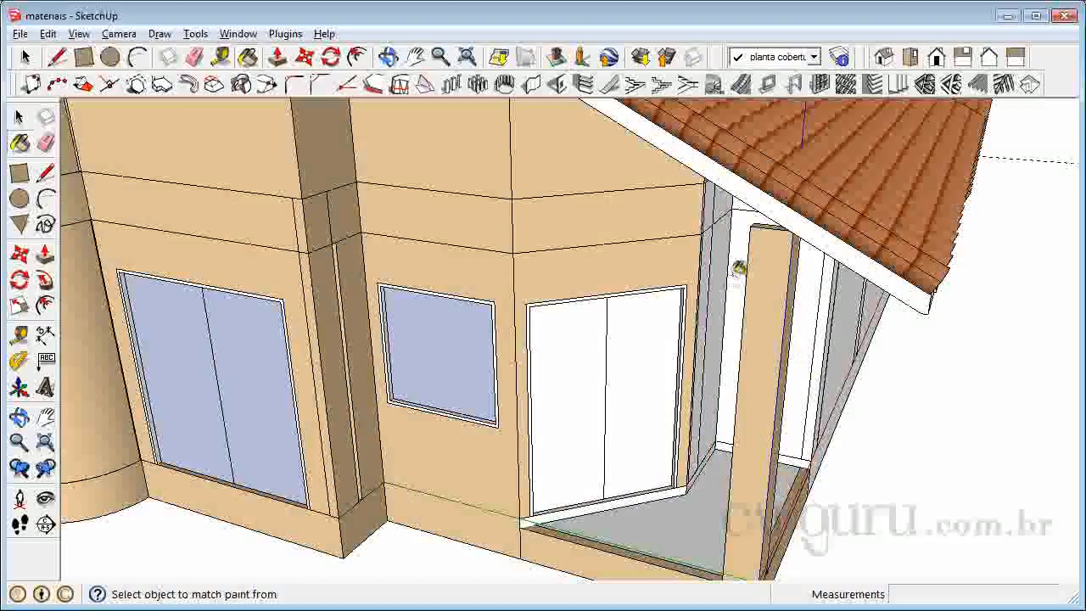
left_click(738, 268)
scroll(728, 242, "down", 1)
scroll(767, 335, "down", 3)
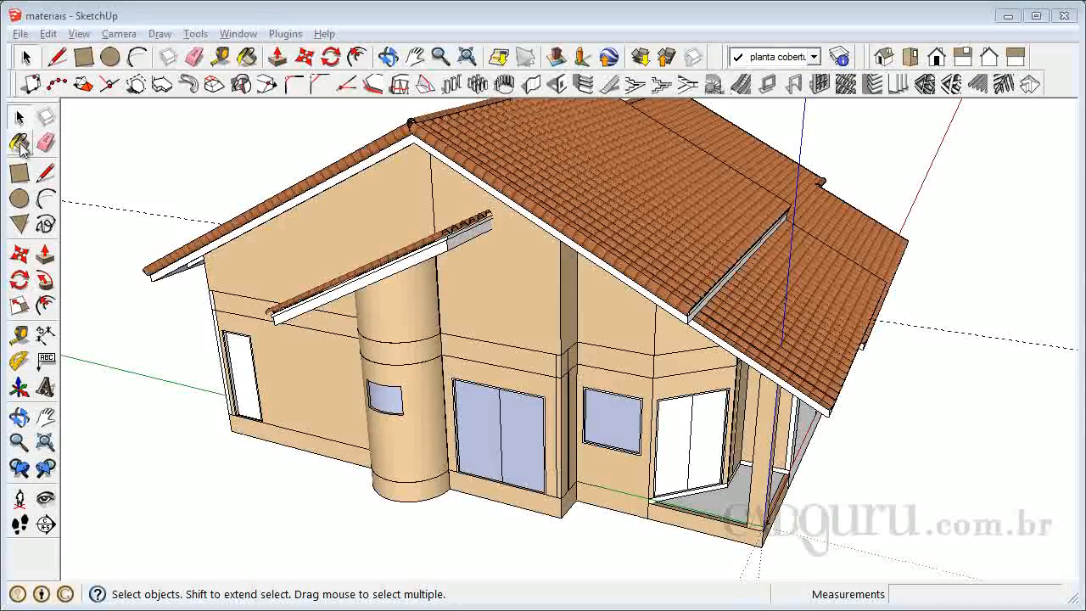
Step: Choose Translucent_Glass_Blue from the Translucent material library as the paint for the glass panes
left_click(20, 143)
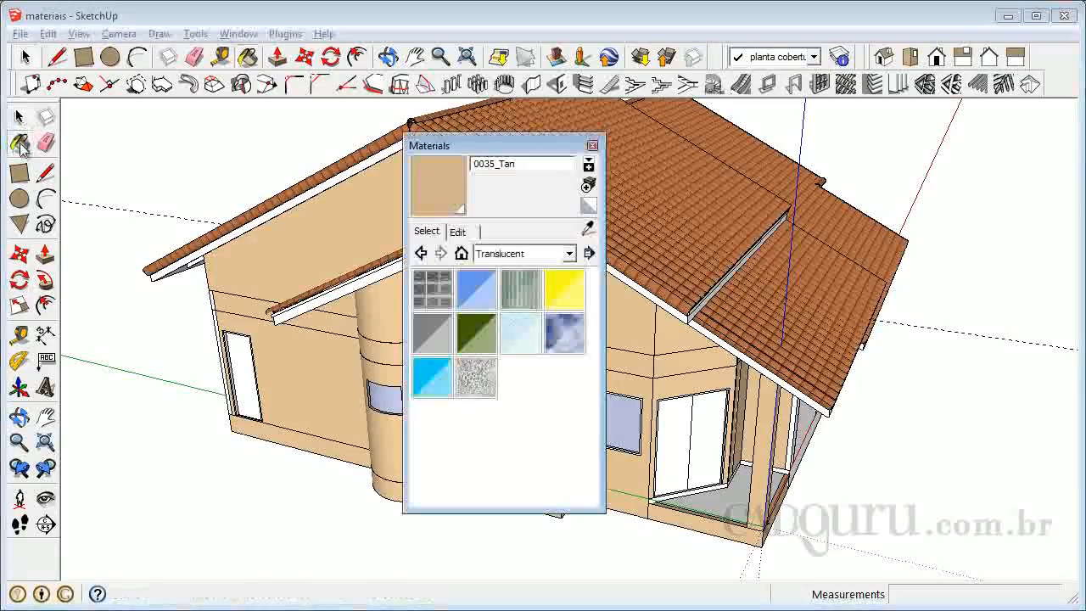
left_click(487, 253)
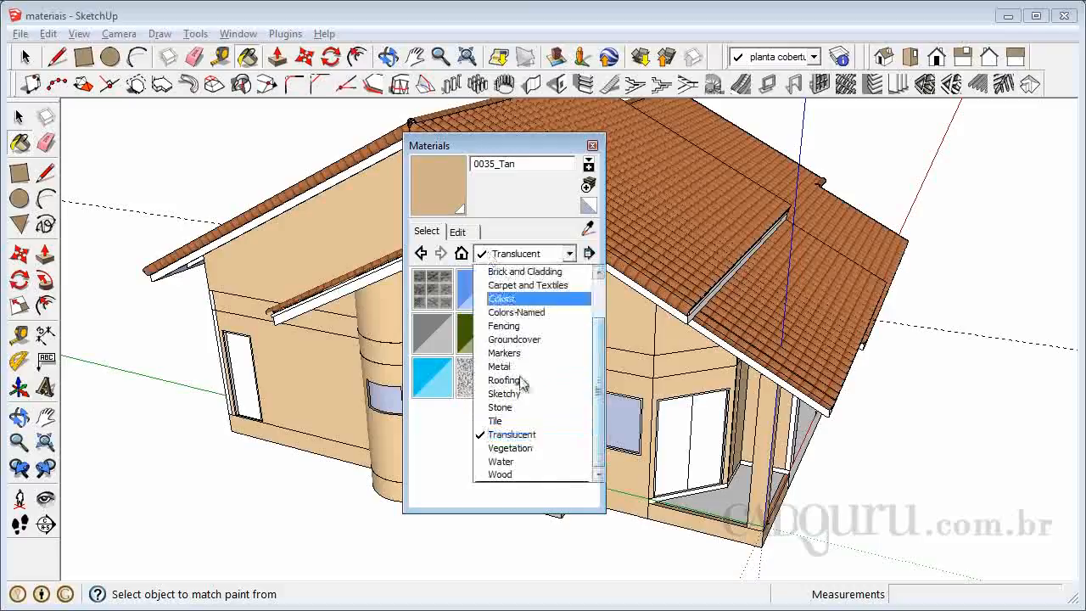
left_click(524, 436)
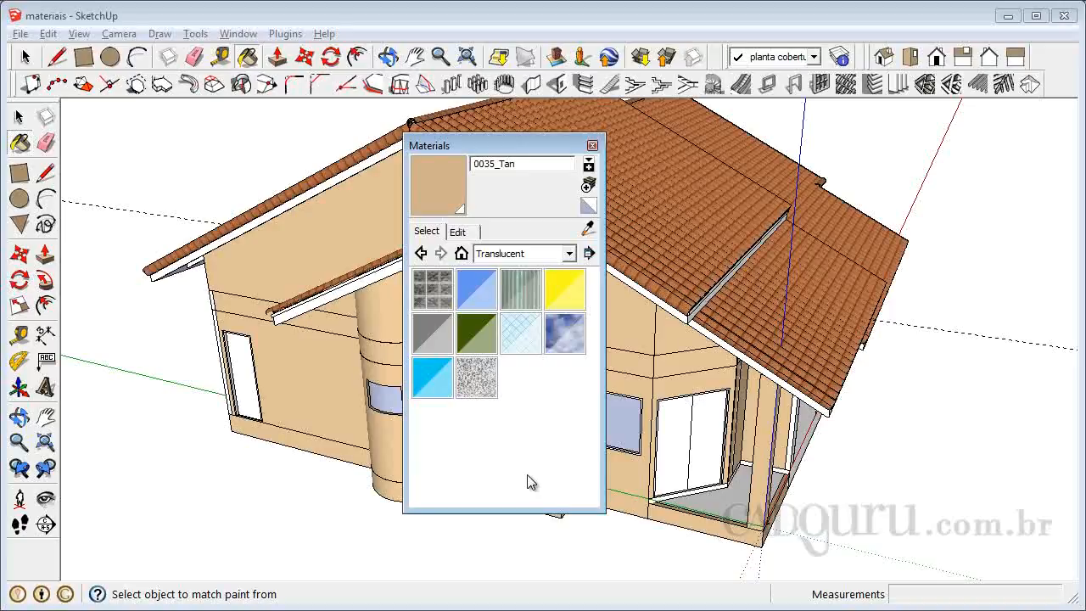
left_click(478, 288)
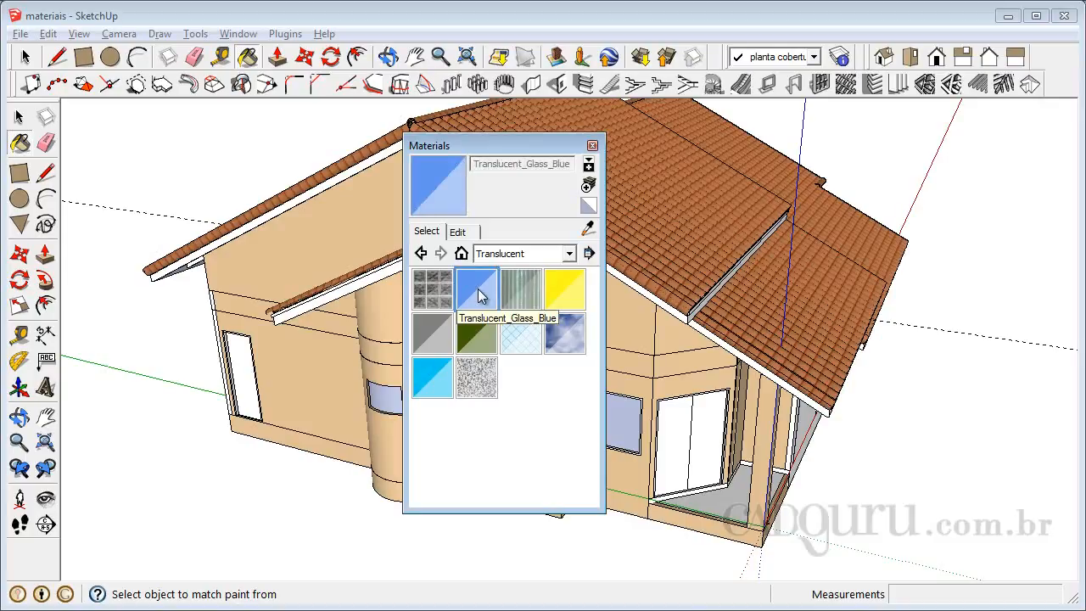
left_click(592, 147)
Step: Paint the panes of the front double door, the square window and the angled porch door with Translucent_Glass_Blue
scroll(535, 453, "up", 6)
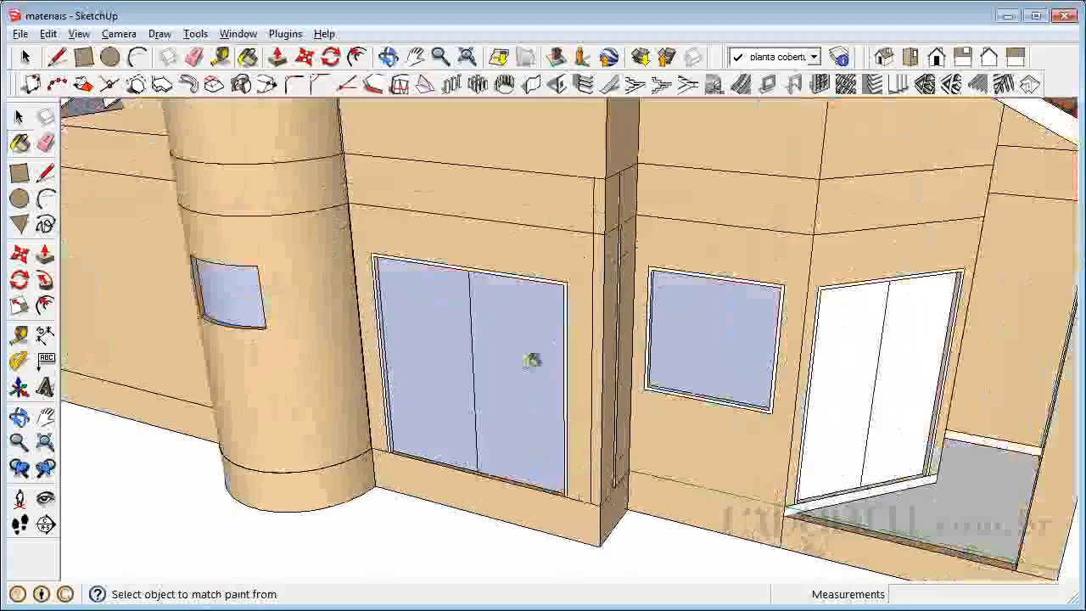
left_click(524, 352)
left_click(455, 327)
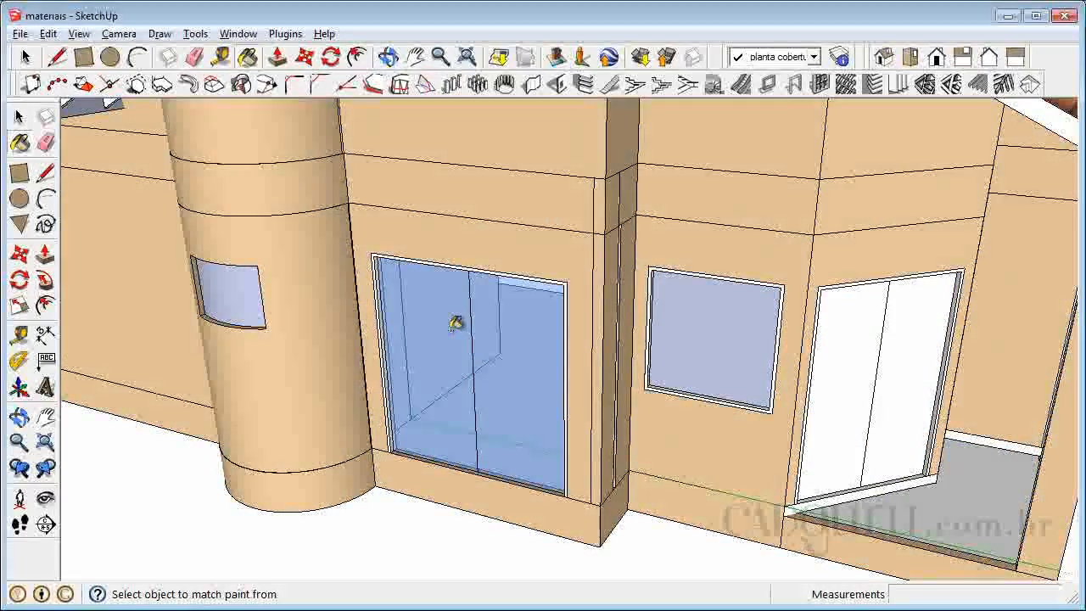
left_click(729, 316)
left_click(860, 341)
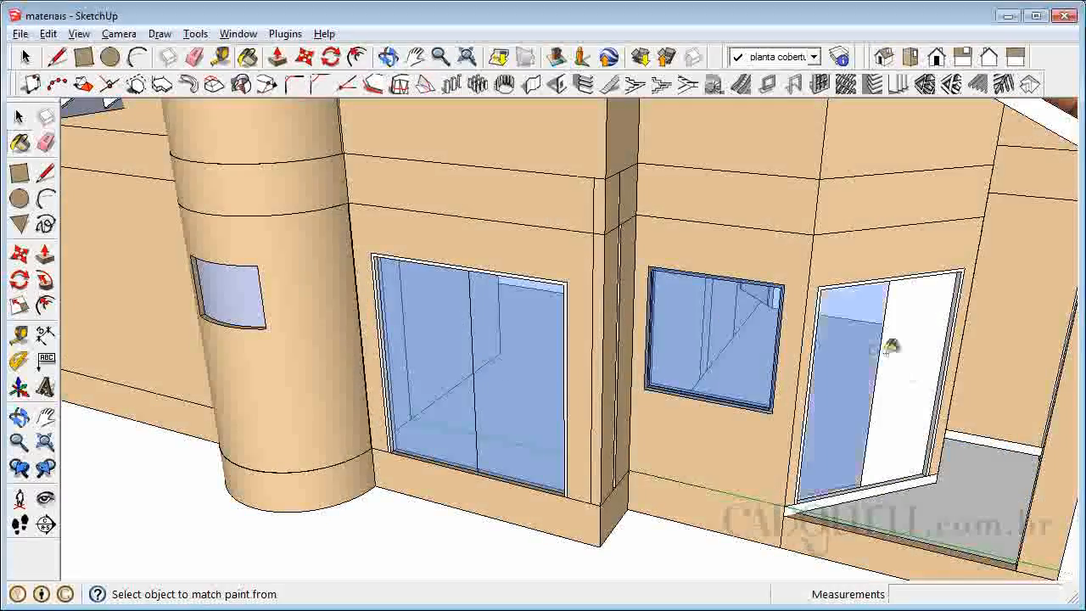
left_click(904, 343)
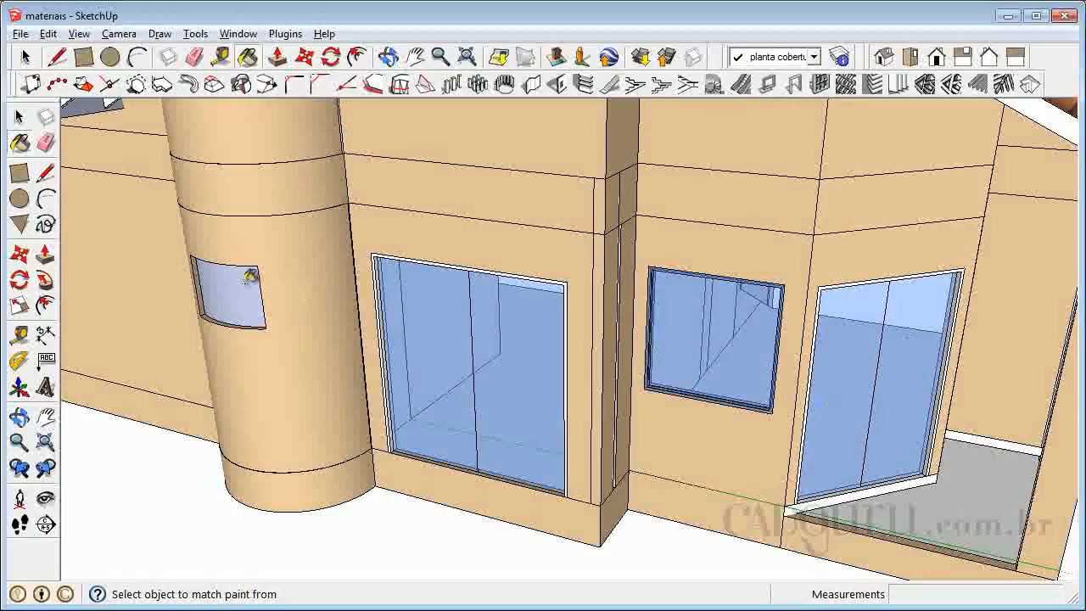
Step: Paint the whole square front window component, frame included, with Color_000 from the Colors material library
scroll(717, 368, "up", 5)
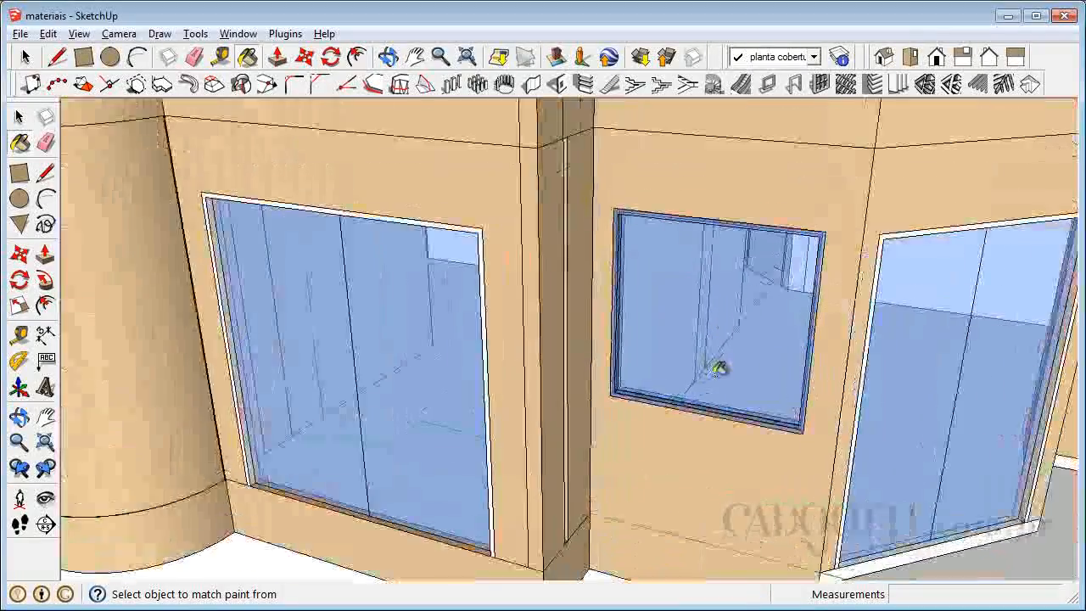
scroll(634, 321, "down", 5)
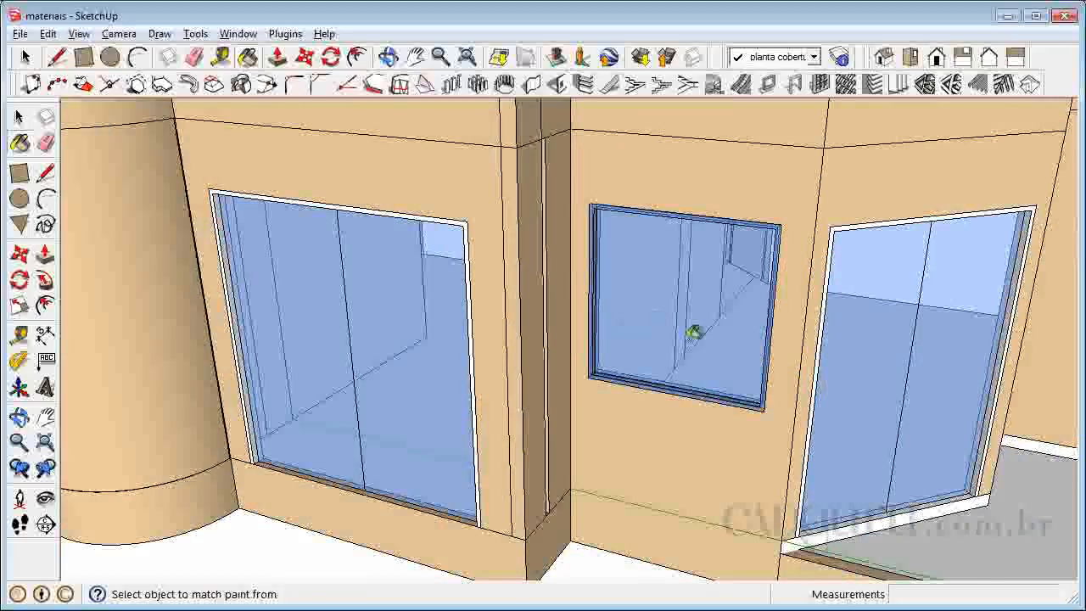
left_click(19, 116)
left_click(709, 336)
left_click(18, 143)
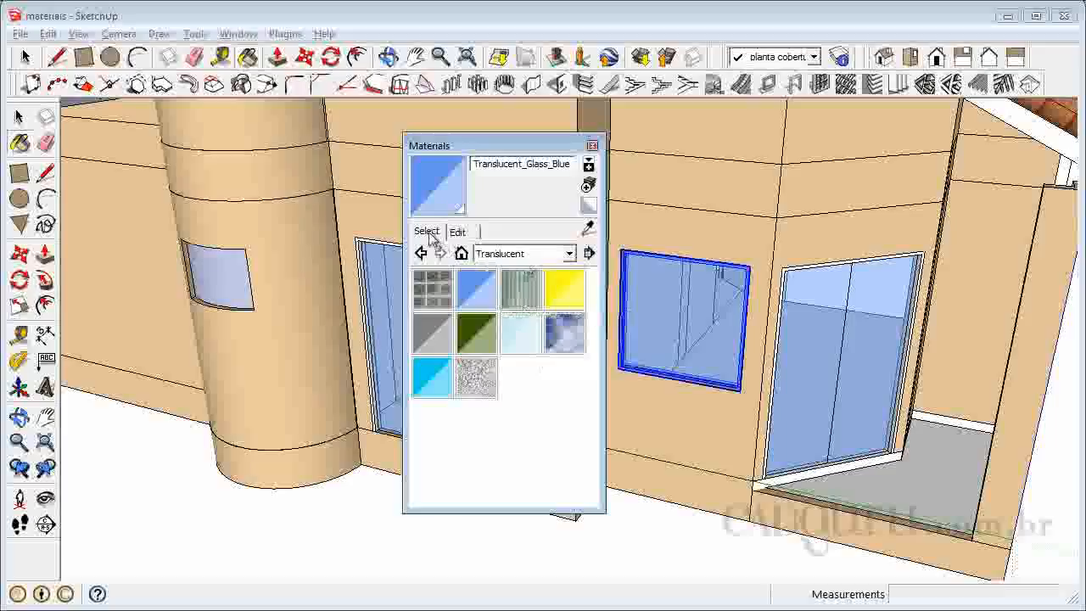
left_click(501, 253)
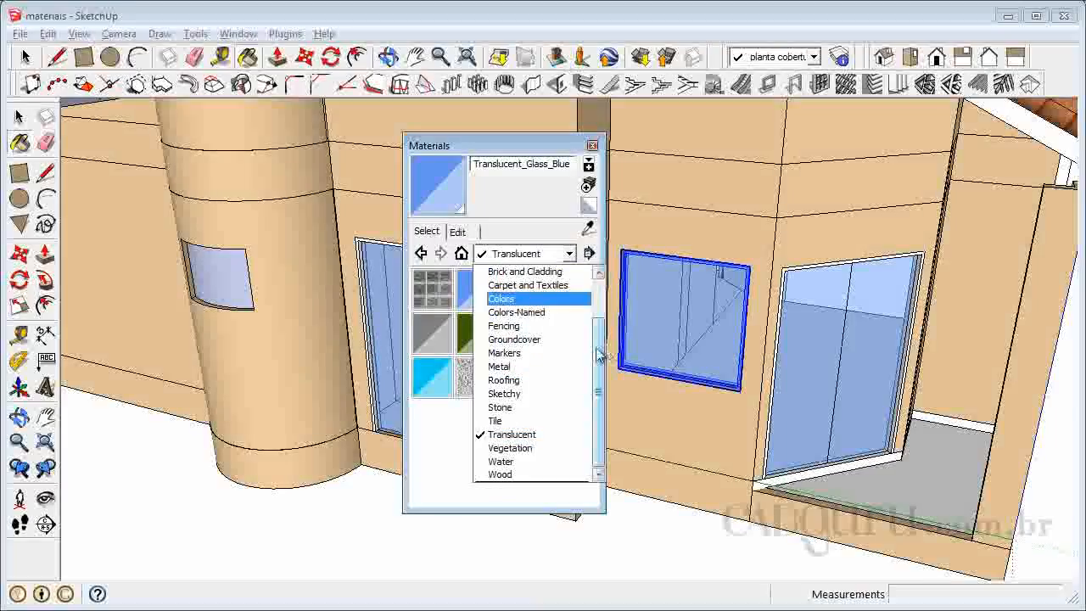
left_click_drag(597, 335, 597, 288)
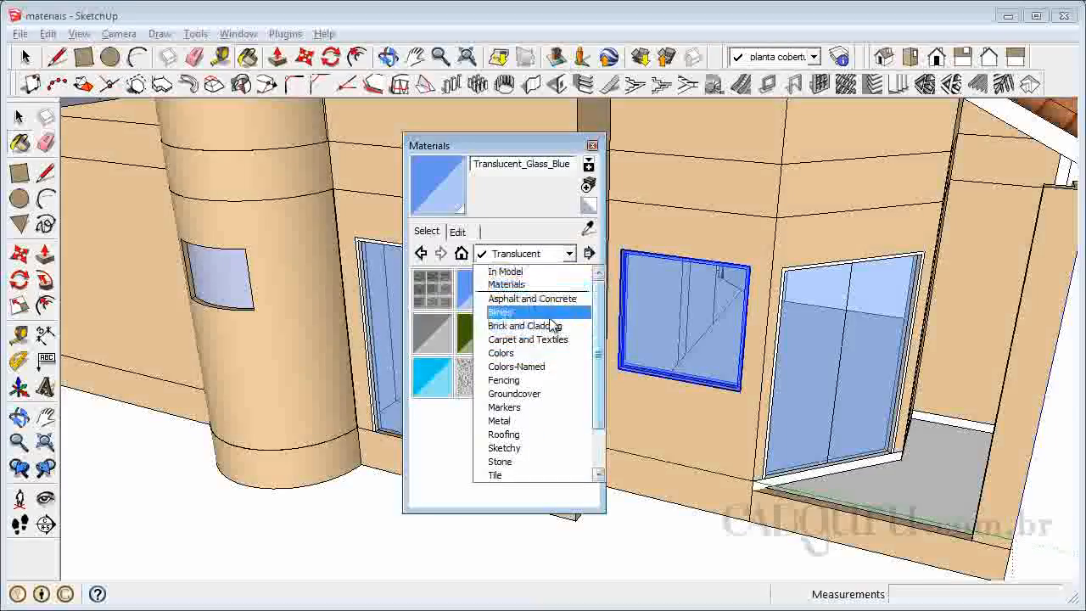
left_click(546, 353)
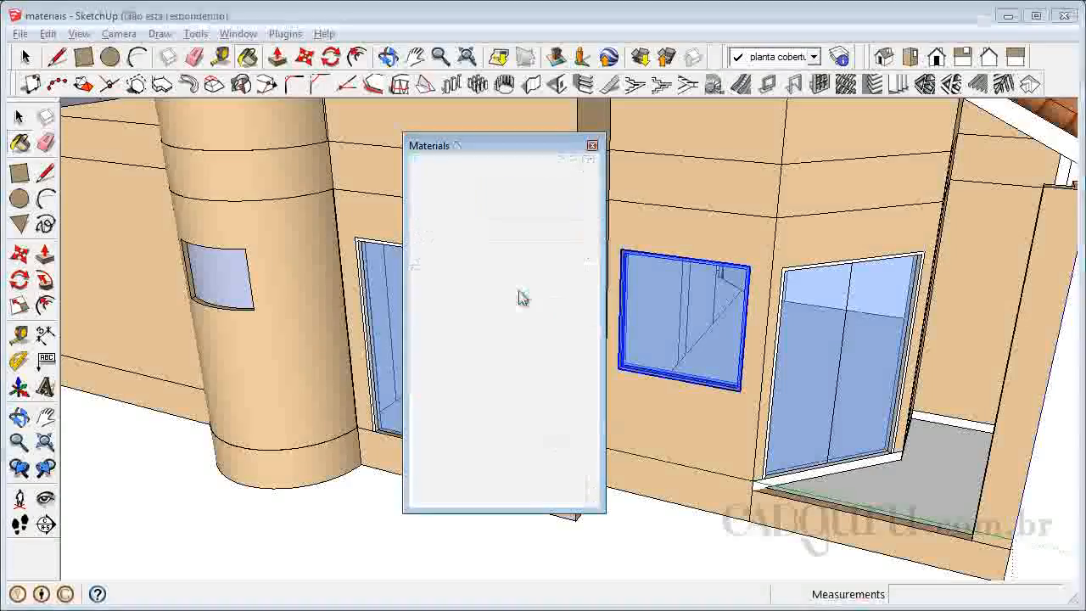
left_click(433, 288)
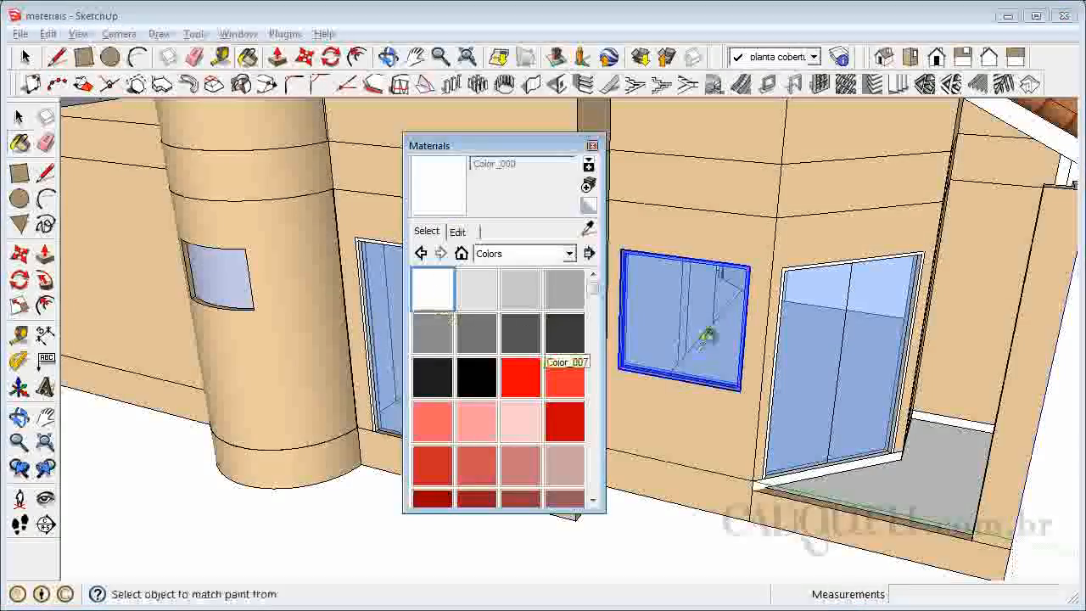
left_click(698, 297)
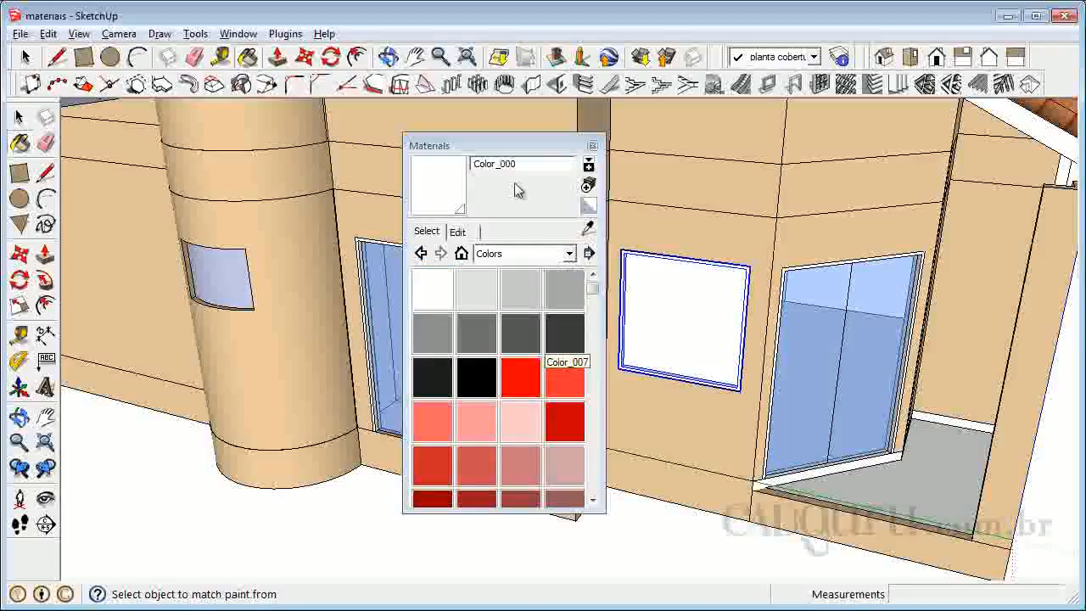
Step: Choose Translucent_Glass_Blue from the Translucent material library as the paint
left_click(458, 232)
left_click(427, 231)
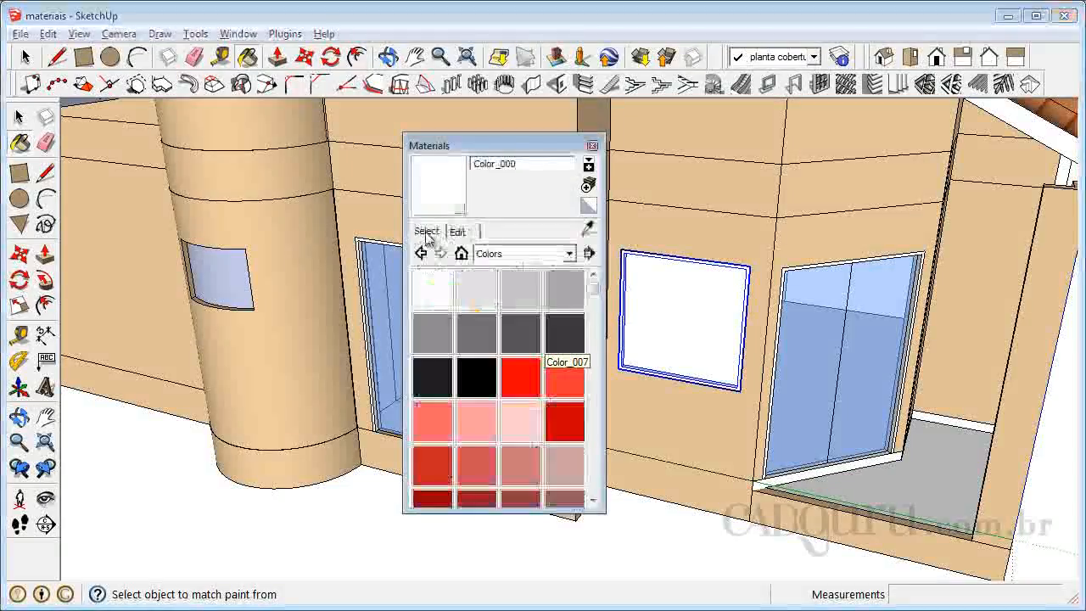
left_click(509, 254)
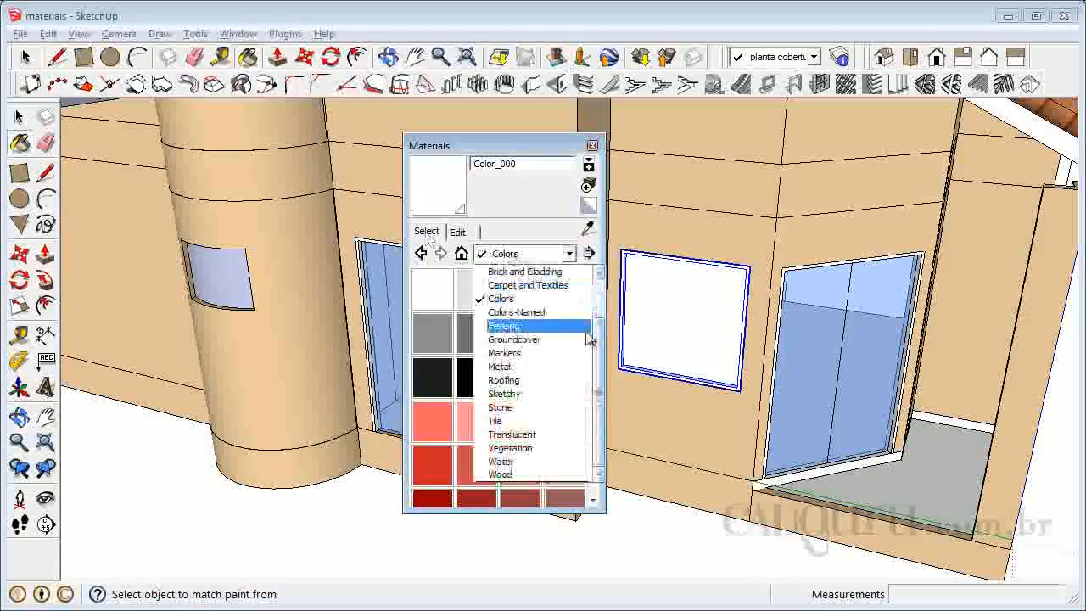
left_click(547, 437)
left_click(496, 295)
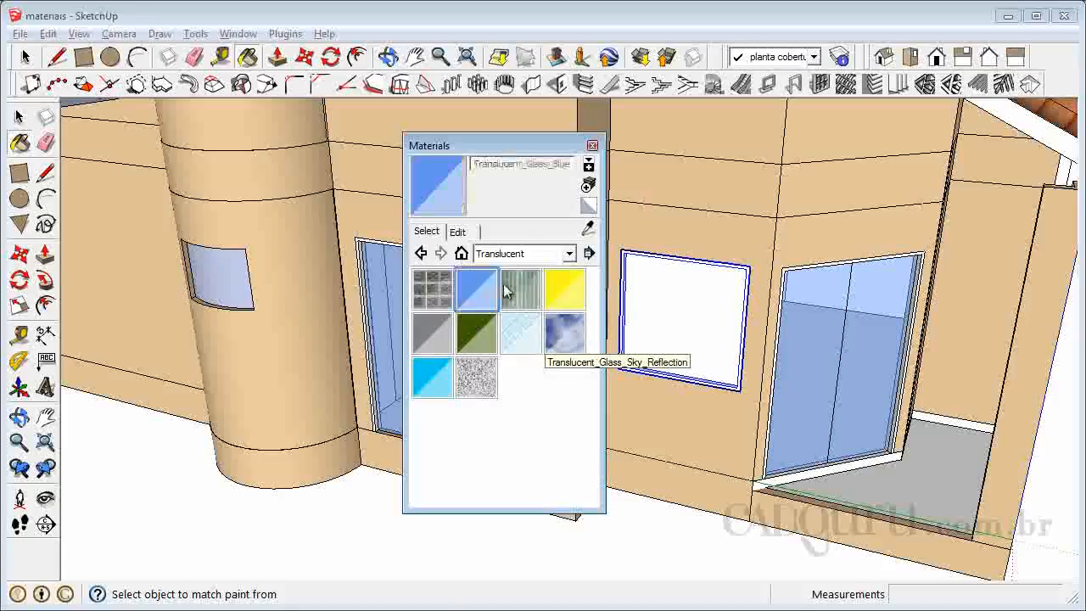
left_click(592, 146)
Step: Open the square front window component, paint only its glass pane with Translucent_Glass_Blue, and exit the component
key("space")
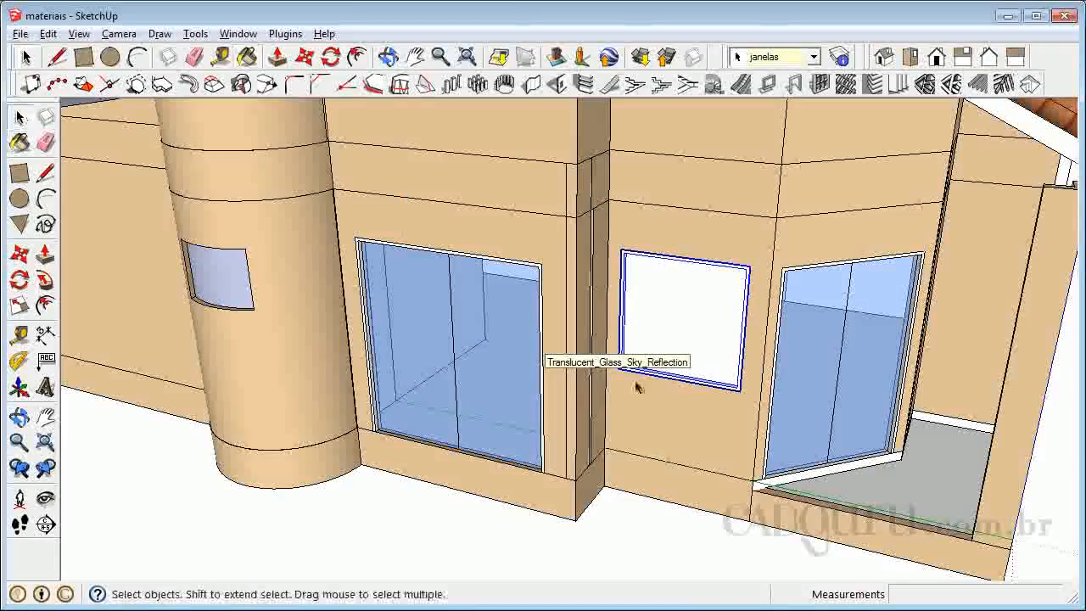
double_click(665, 322)
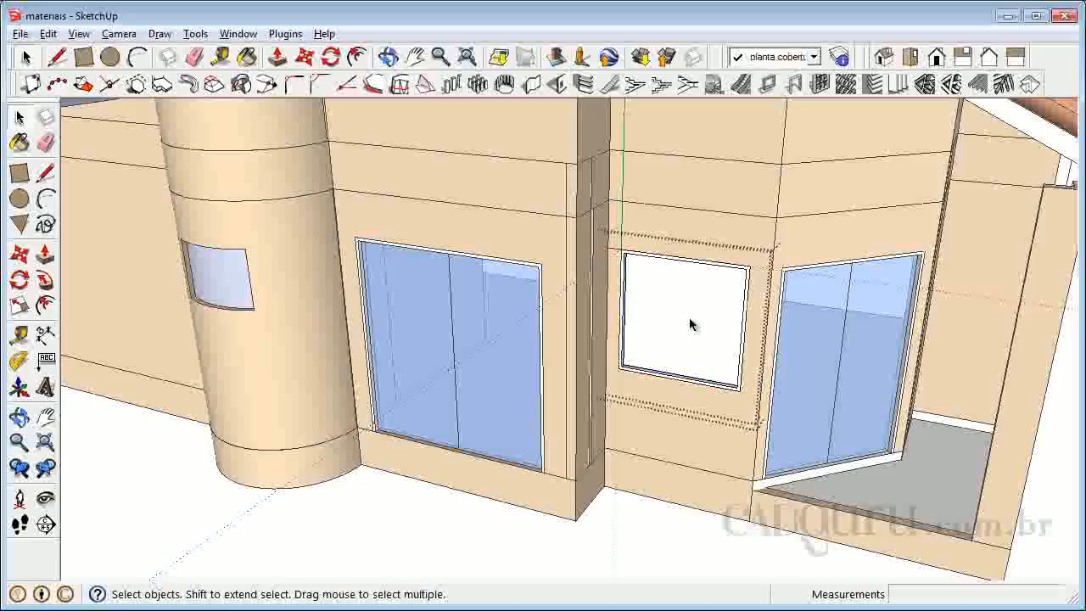
left_click(690, 324)
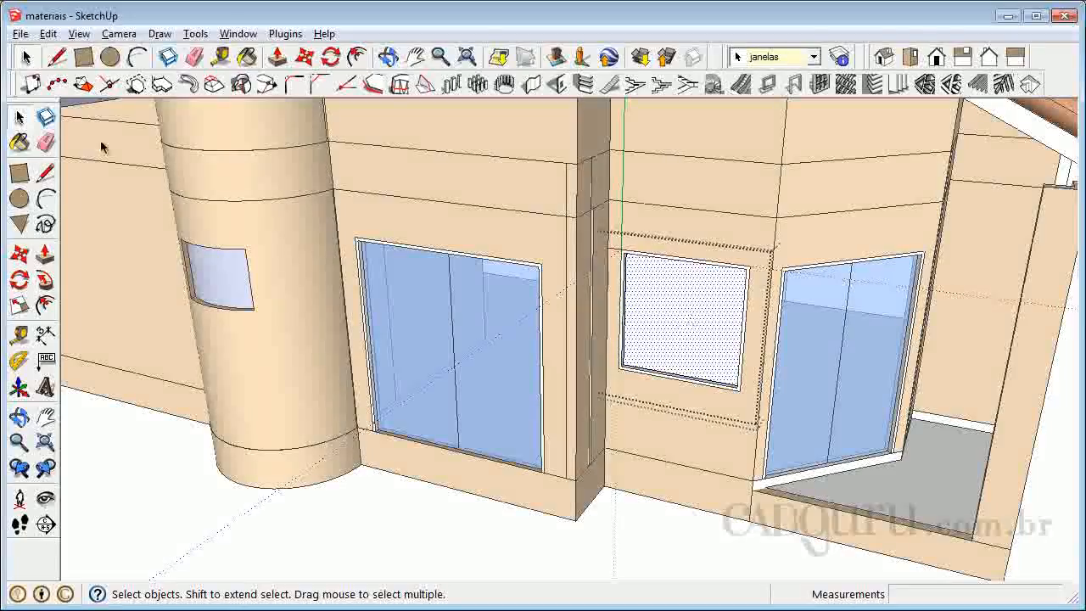
left_click(20, 141)
left_click(691, 339)
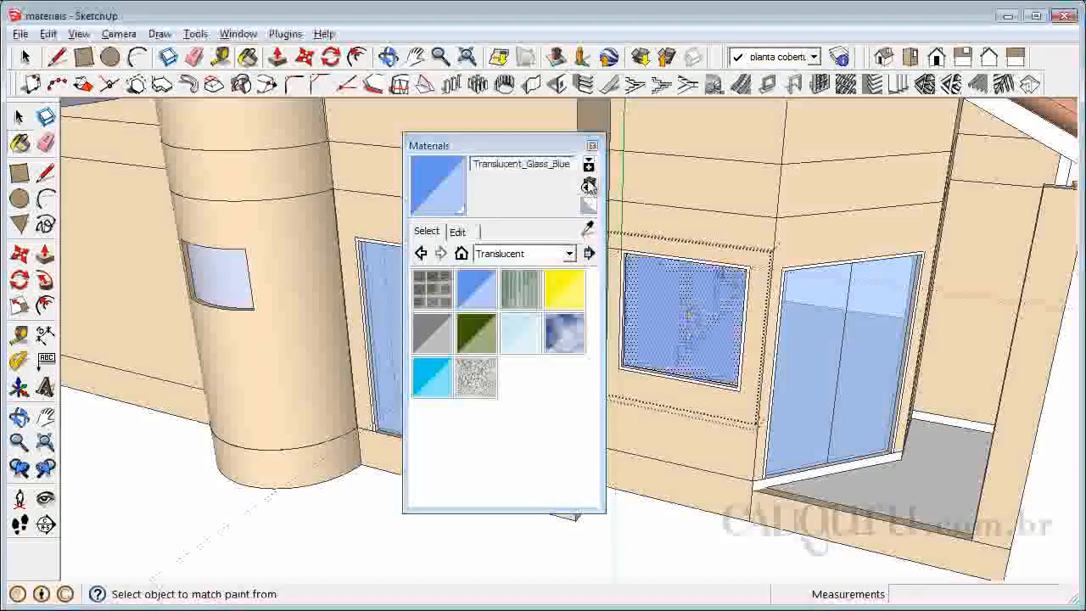
left_click(592, 146)
left_click(20, 117)
left_click(395, 538)
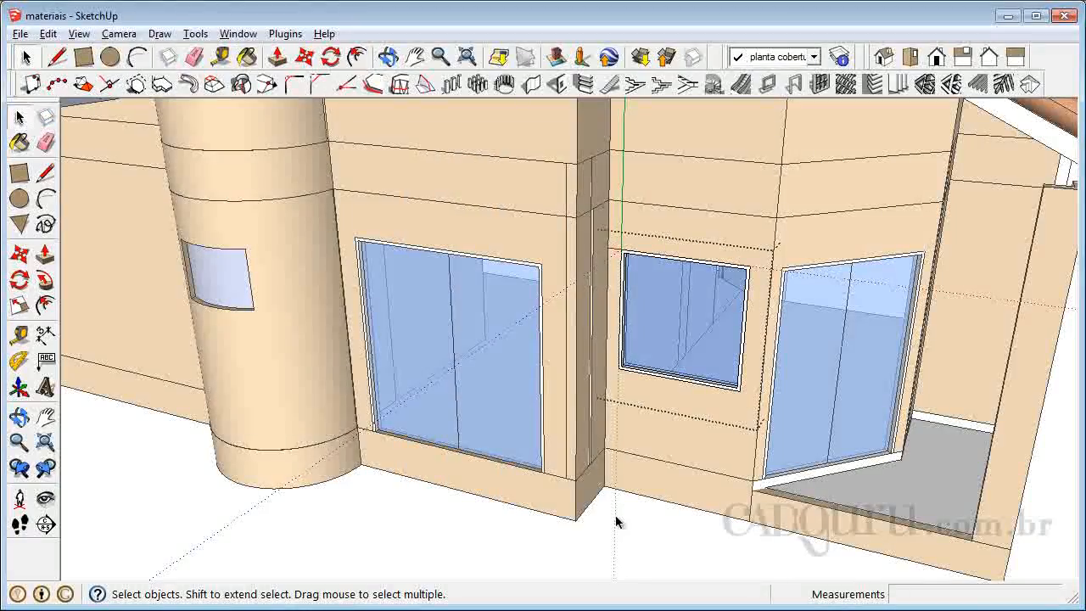
left_click(616, 519)
Step: Paint the curved window in the round tower with Translucent_Glass_Blue
scroll(659, 332, "up", 4)
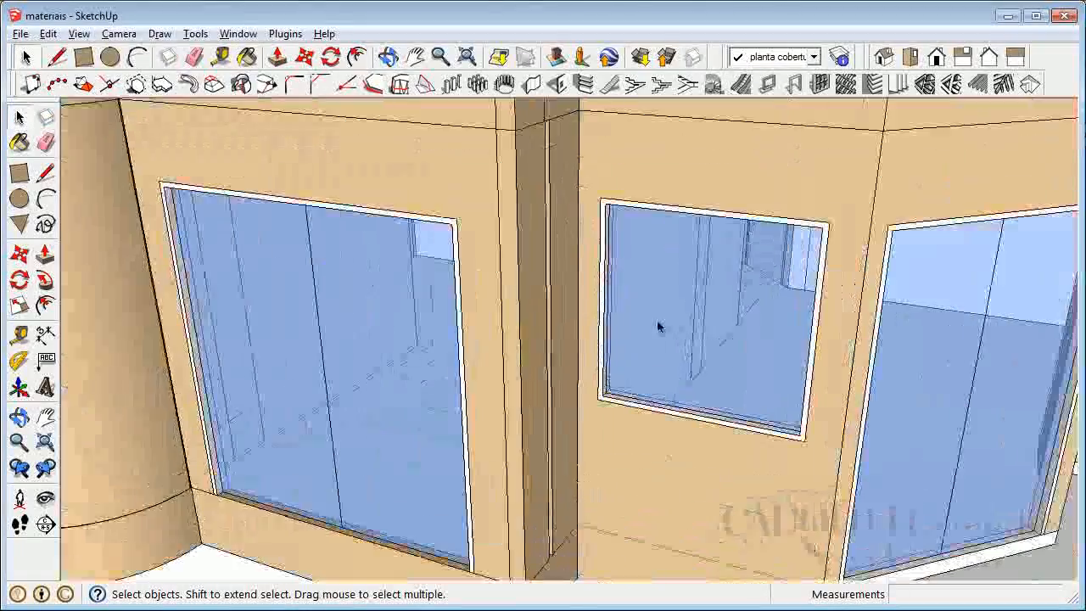
scroll(684, 321, "up", 2)
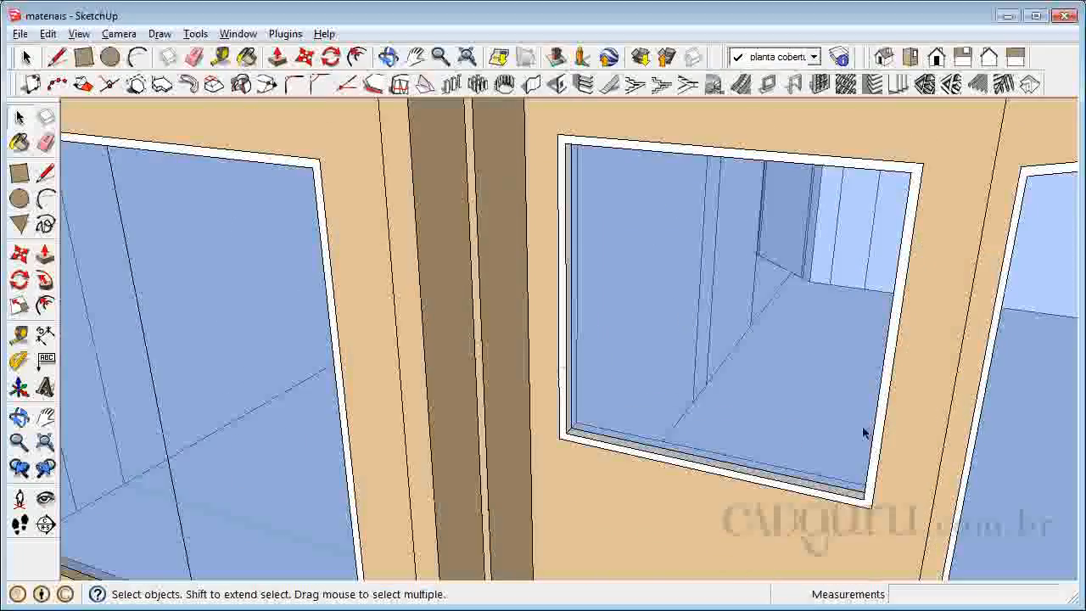
scroll(801, 263, "down", 8)
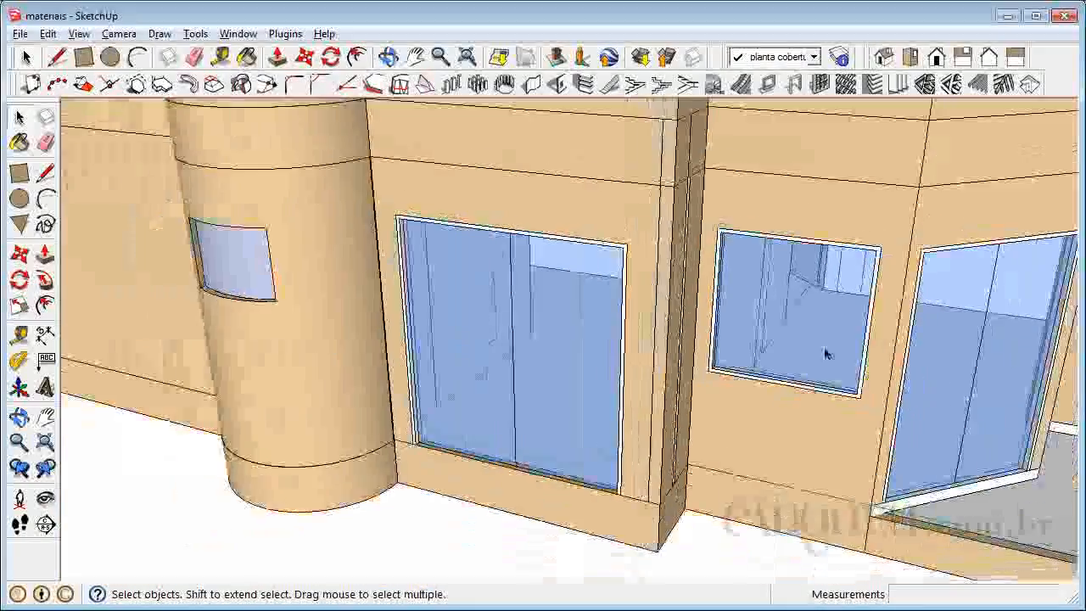
scroll(465, 399, "down", 4)
scroll(166, 284, "up", 5)
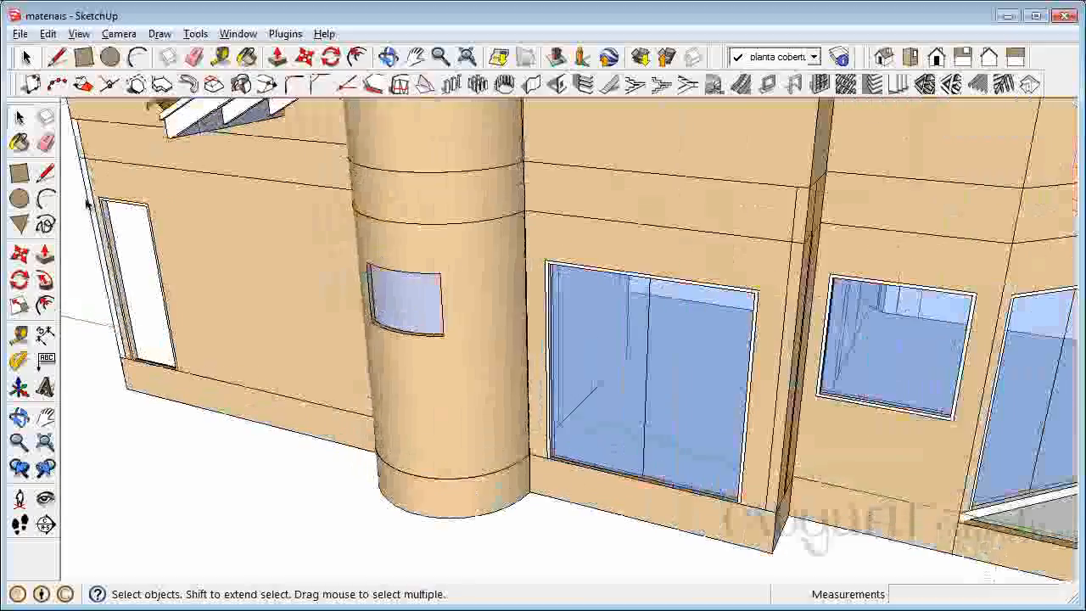
left_click(20, 143)
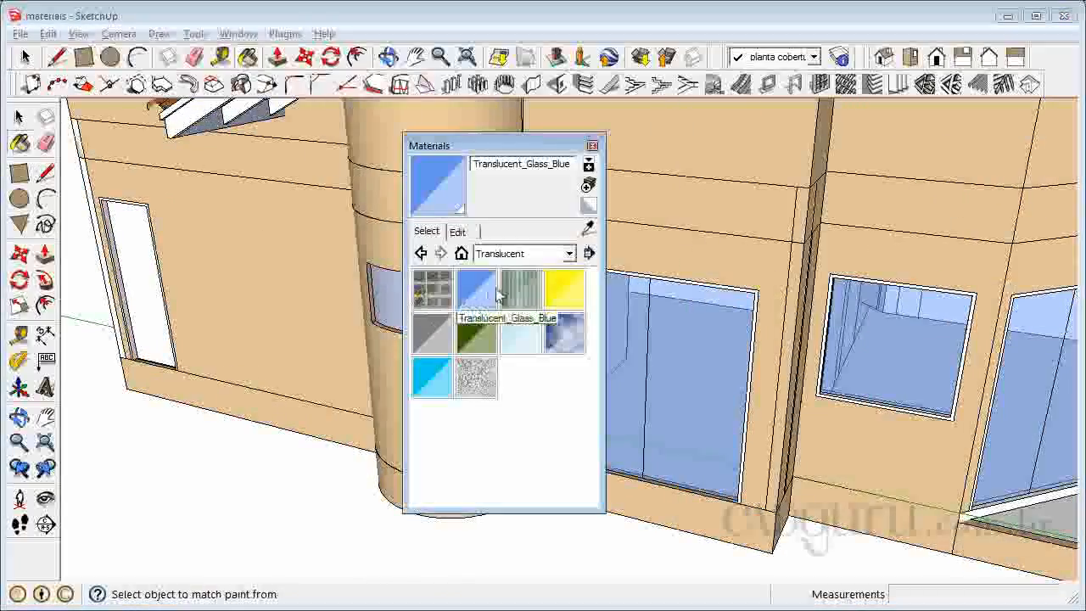
left_click(591, 151)
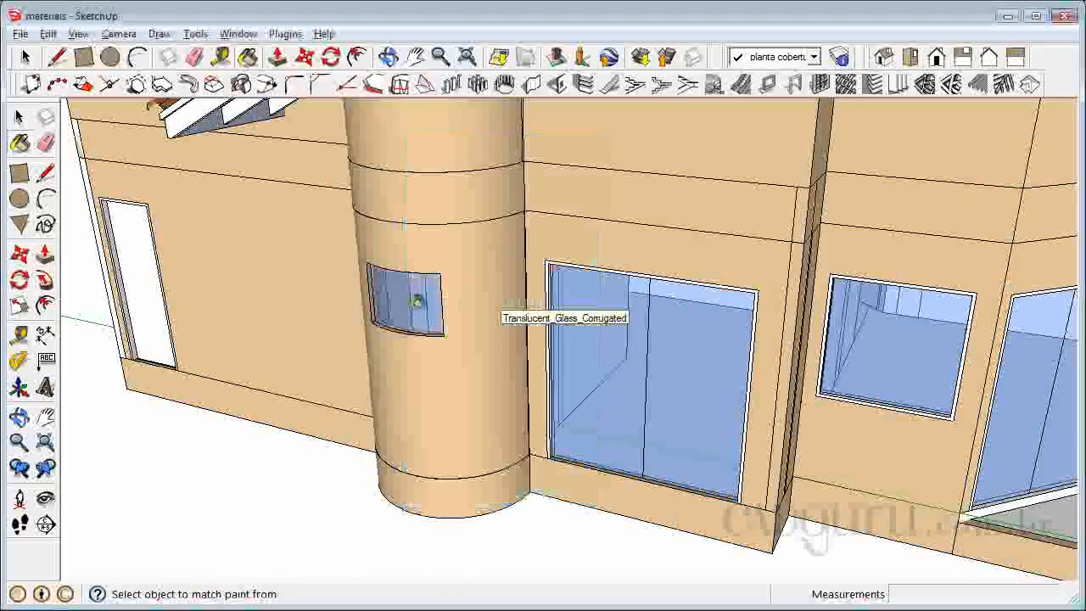
Step: Undo the last paint applied to the square window in the white side wall
scroll(417, 387, "down", 3)
scroll(416, 387, "down", 3)
scroll(376, 377, "up", 2)
mouse_move(585, 365)
middle_mouse_down()
mouse_move(774, 350)
mouse_move(565, 339)
mouse_move(414, 348)
mouse_move(585, 325)
mouse_move(436, 351)
mouse_move(220, 363)
mouse_move(935, 327)
mouse_move(840, 341)
mouse_move(730, 399)
mouse_move(616, 418)
mouse_move(633, 419)
mouse_move(616, 388)
middle_mouse_up()
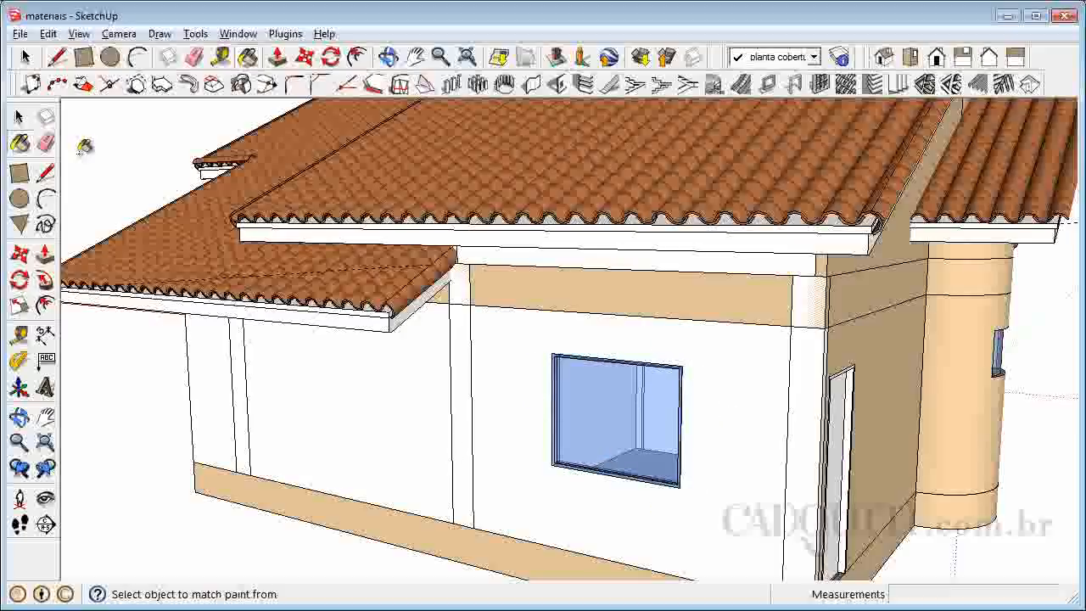
left_click(47, 34)
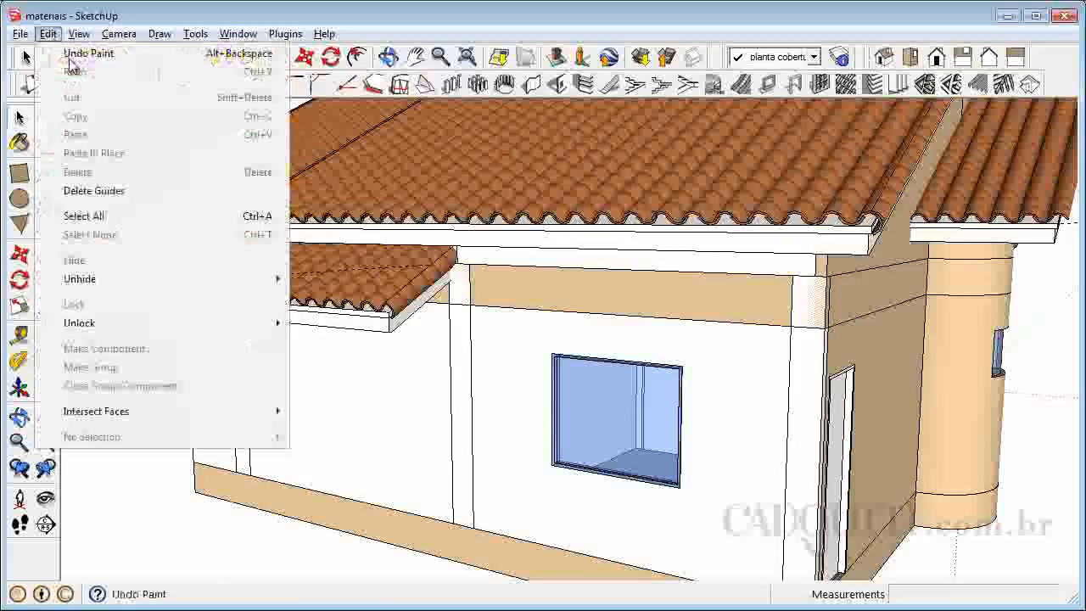
left_click(85, 54)
scroll(122, 368, "down", 4)
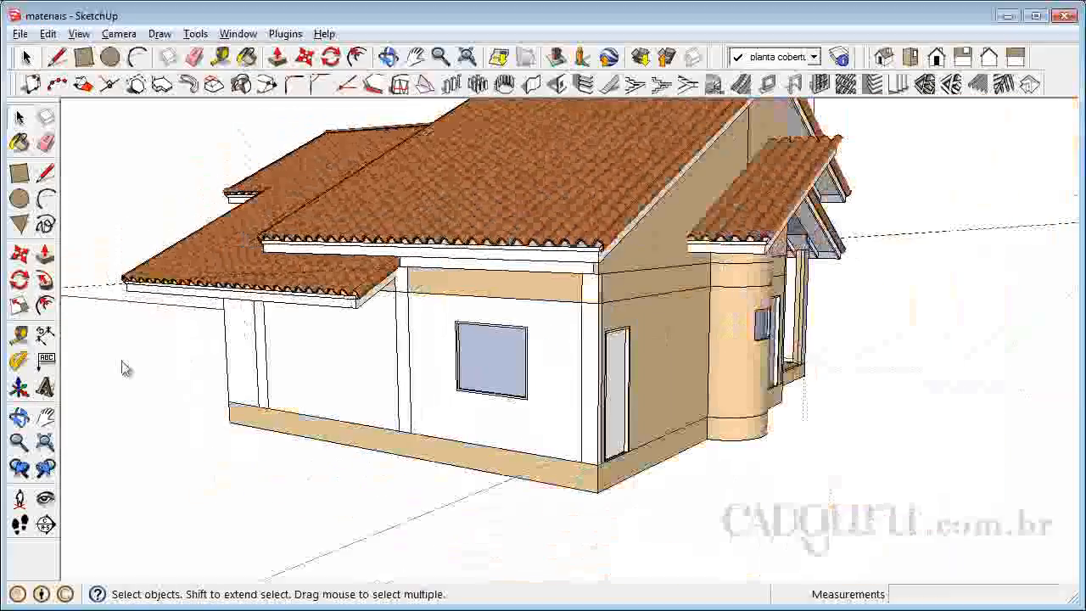
Step: Orbit around the house model to examine the painted roofs, walls, doors and windows from several sides
left_click(21, 418)
left_click_drag(531, 393, 563, 362)
scroll(534, 461, "up", 5)
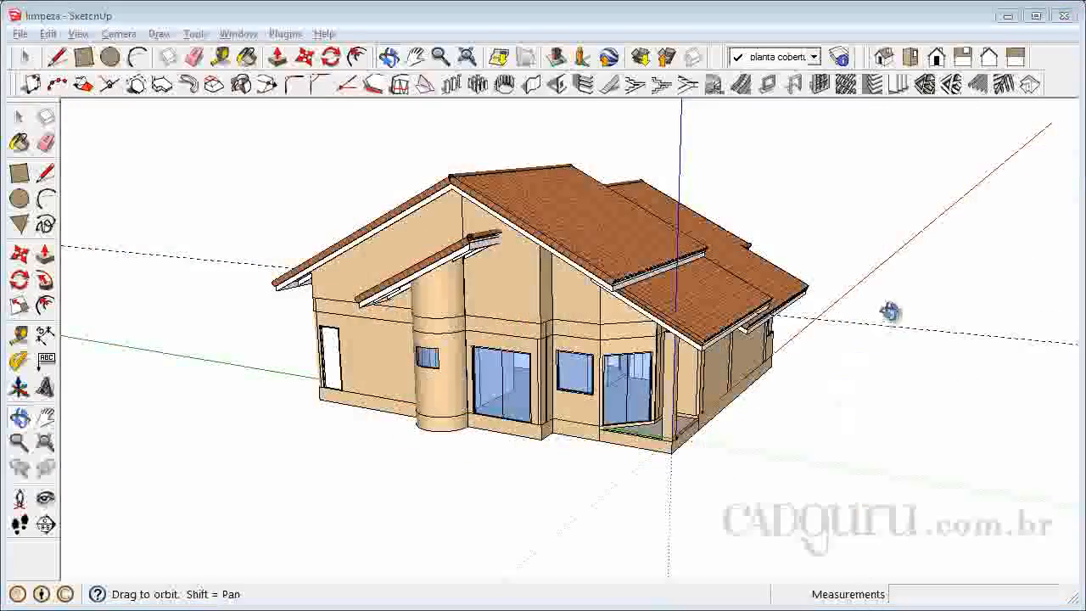
left_click_drag(885, 322, 408, 356)
left_click_drag(908, 297, 751, 347)
left_click_drag(565, 338, 222, 279)
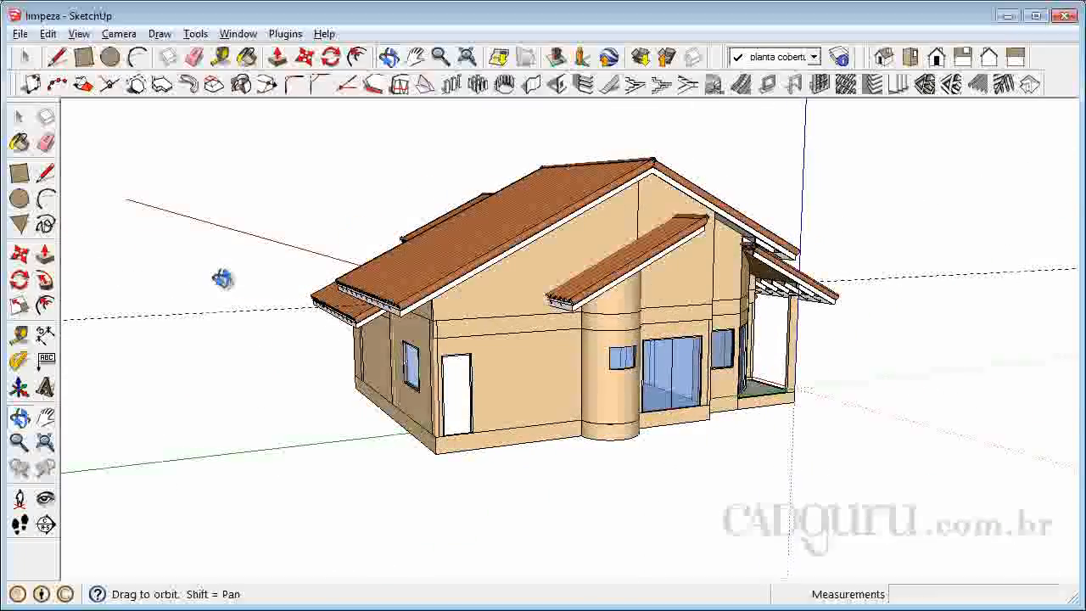